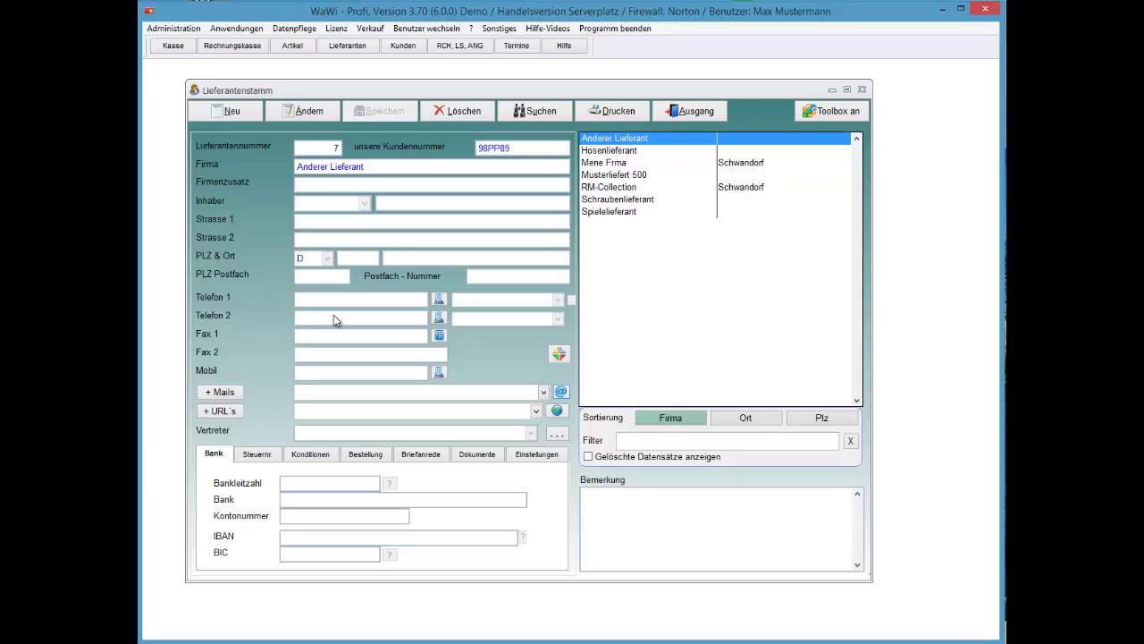
Close the Lieferantenstamm window to get back to the Startmenü
key(Escape)
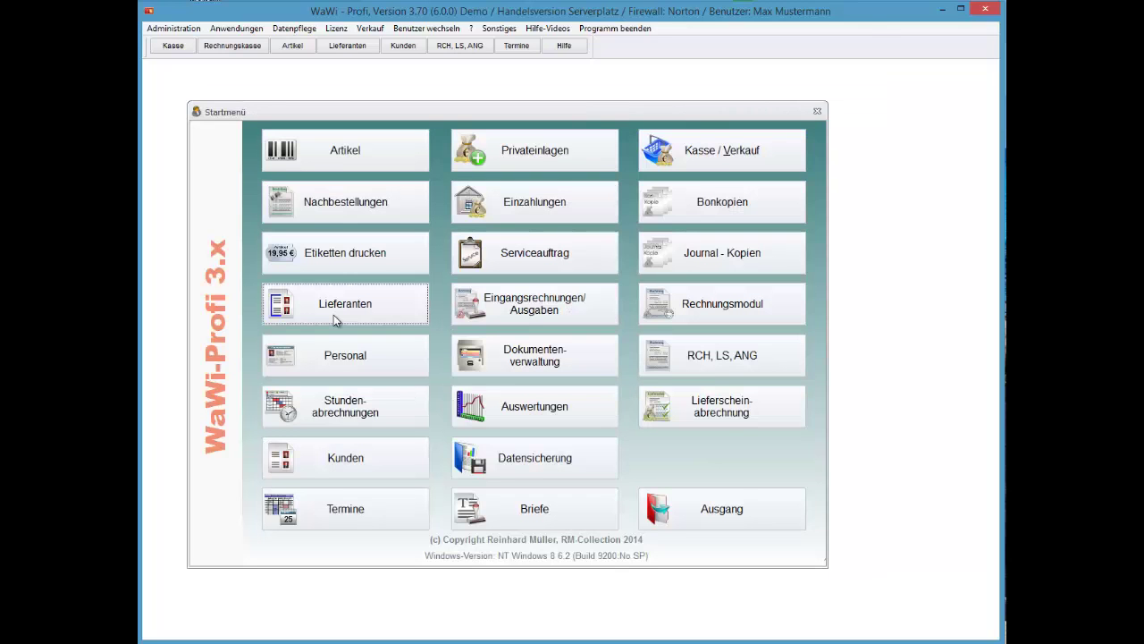
key(alt+a)
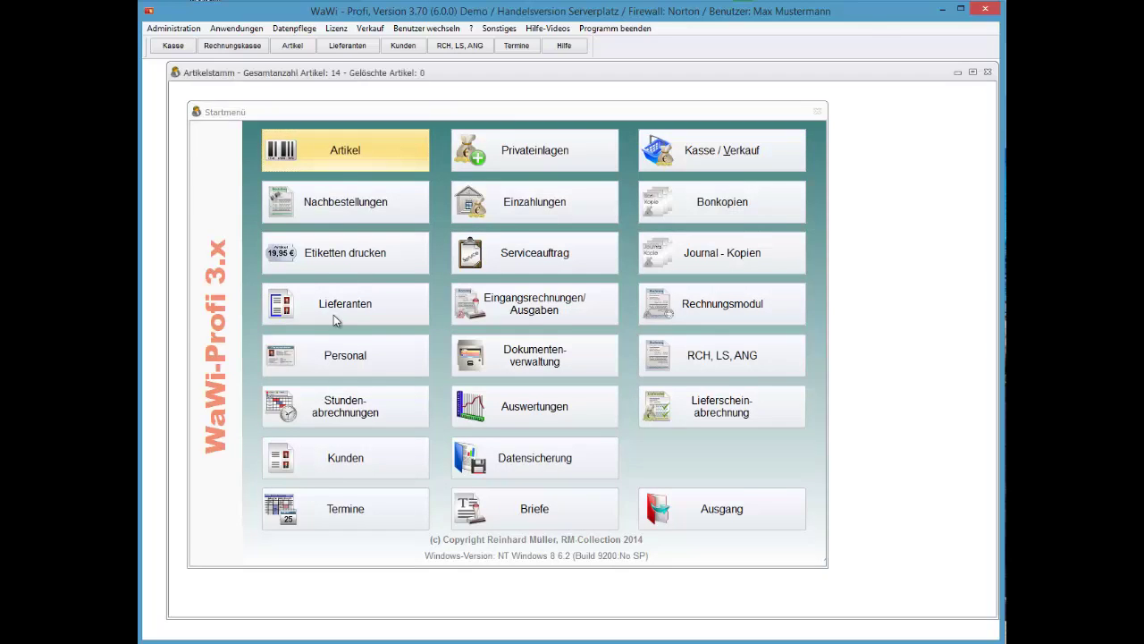
key(alt+a)
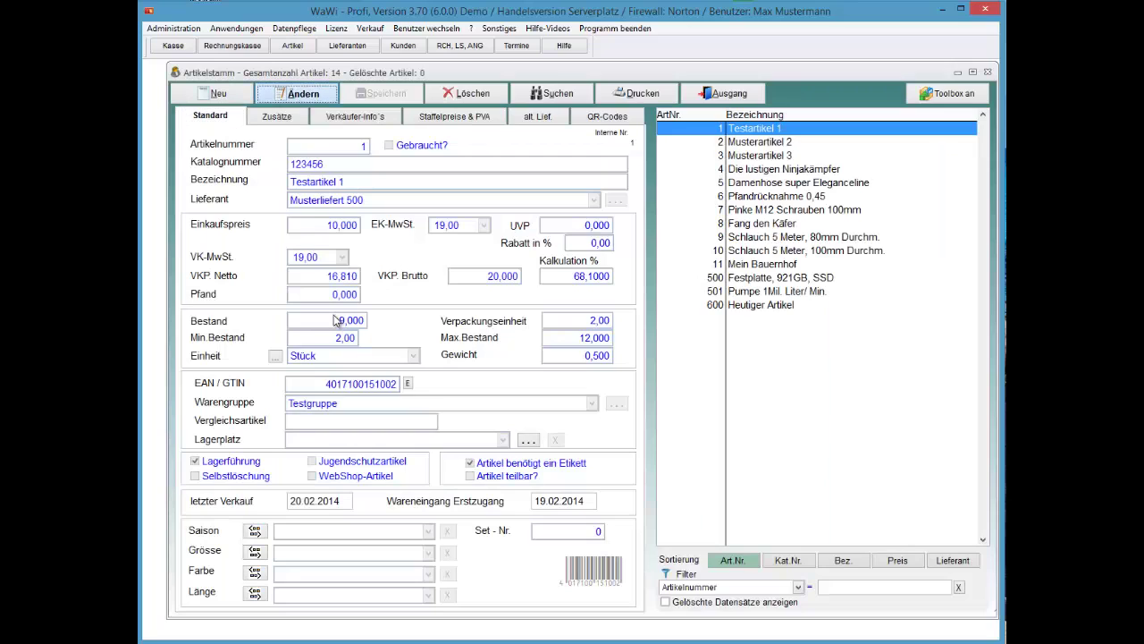
key(Tab)
key(Tab)
key(alt+Down)
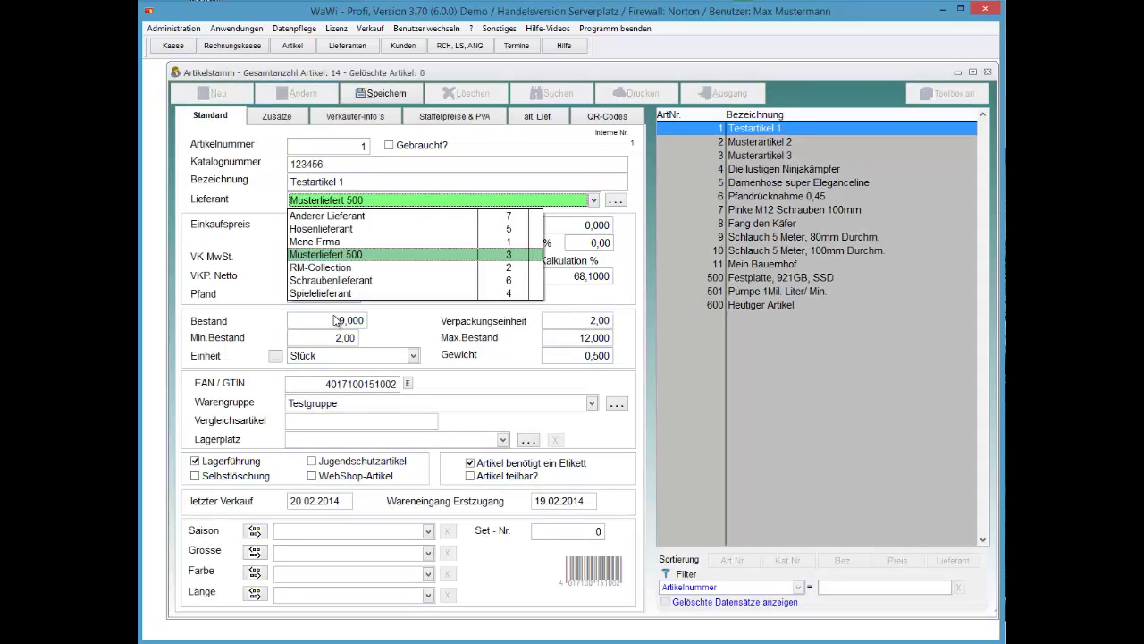
key(Down)
key(Down)
key(Down)
key(Up)
key(Up)
key(Up)
key(Up)
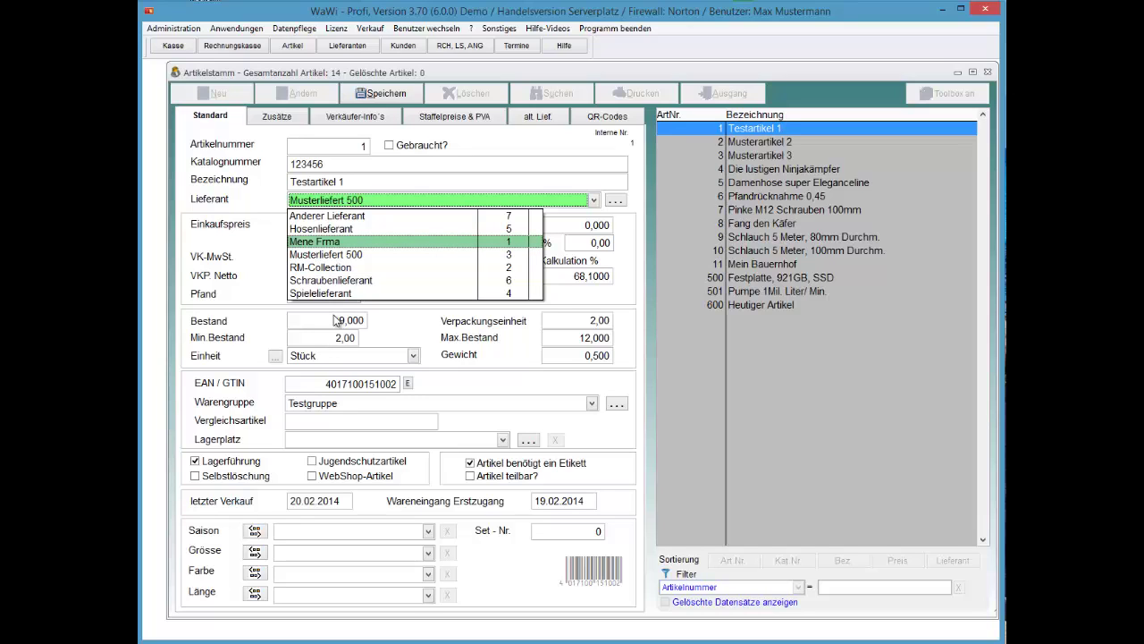
key(Up)
key(Up)
key(Escape)
key(alt+s)
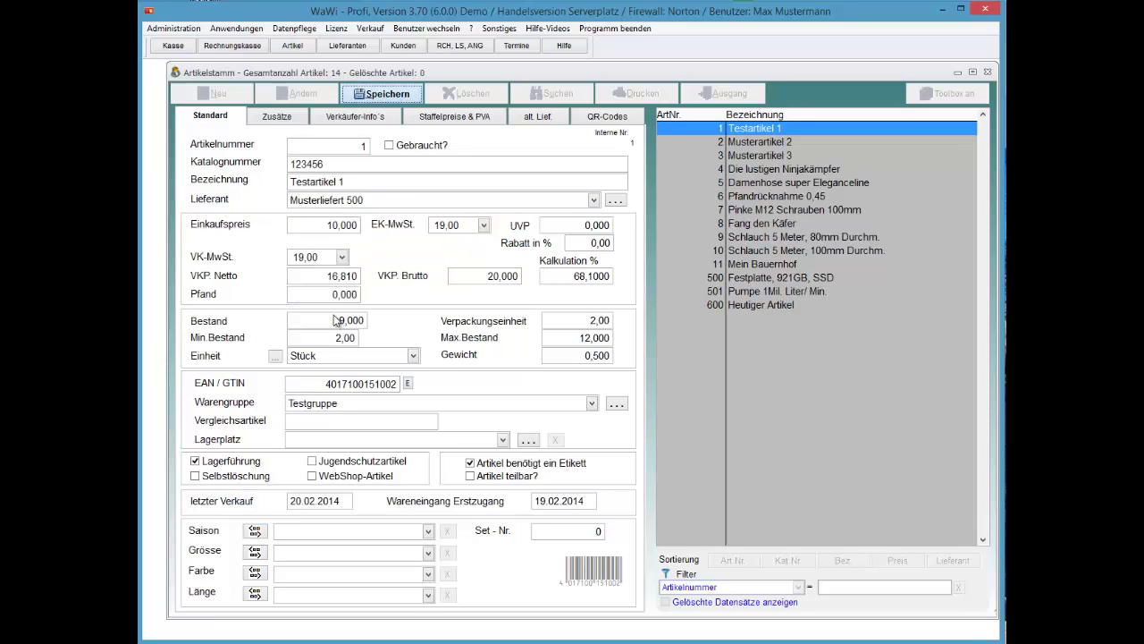
key(alt+a)
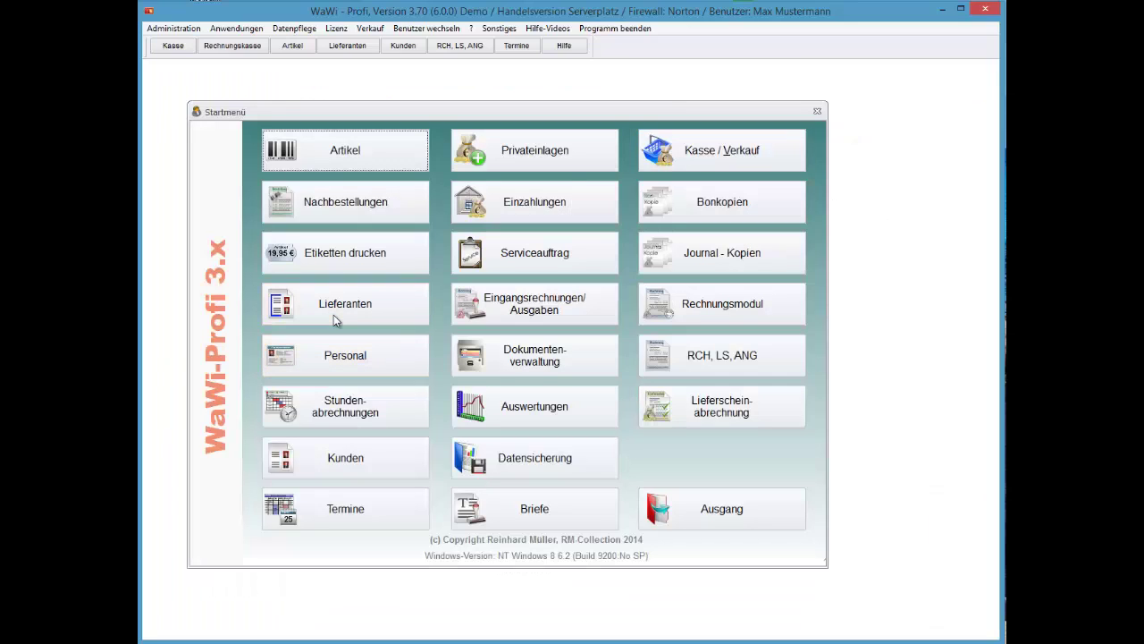
click(335, 320)
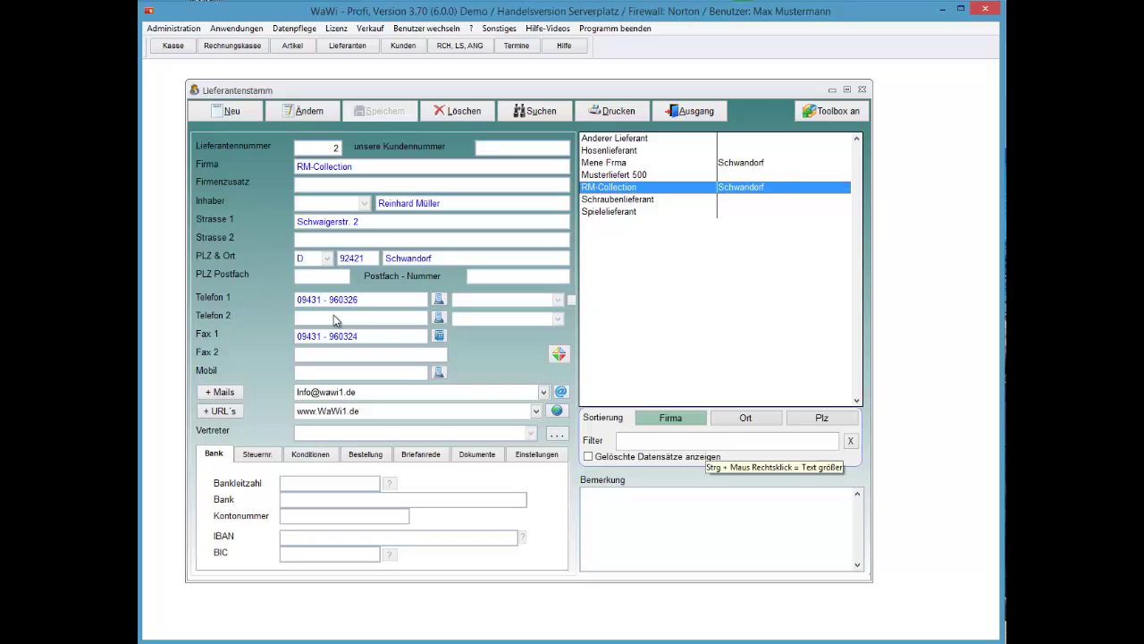
Filter the supplier list by 'mei', then clear the filter to show all suppliers
click(675, 440)
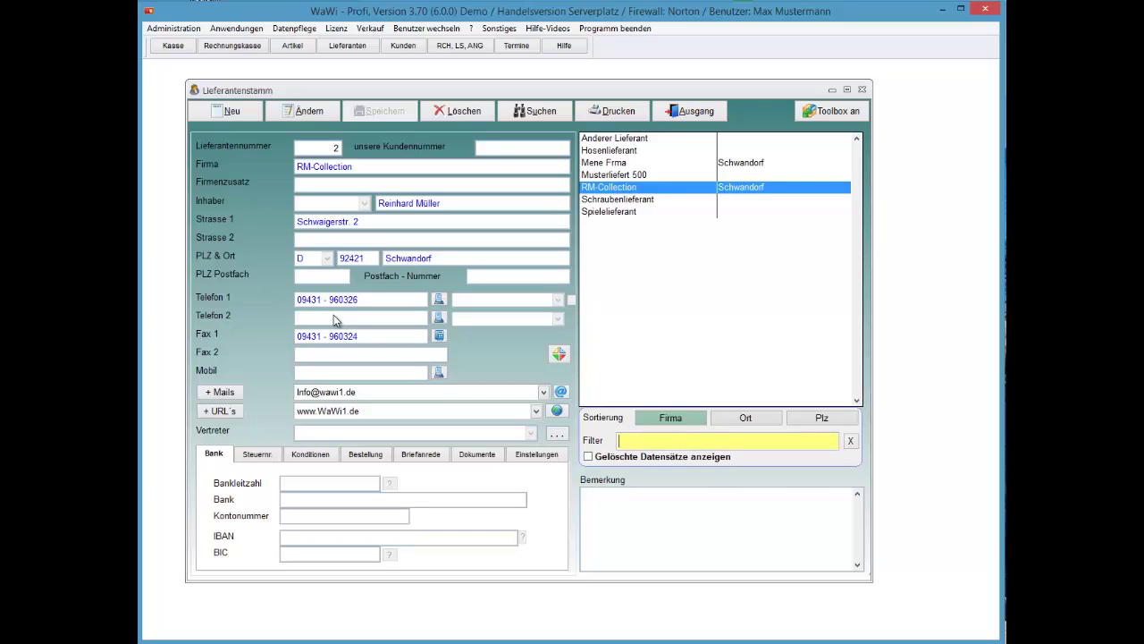
text(mei)
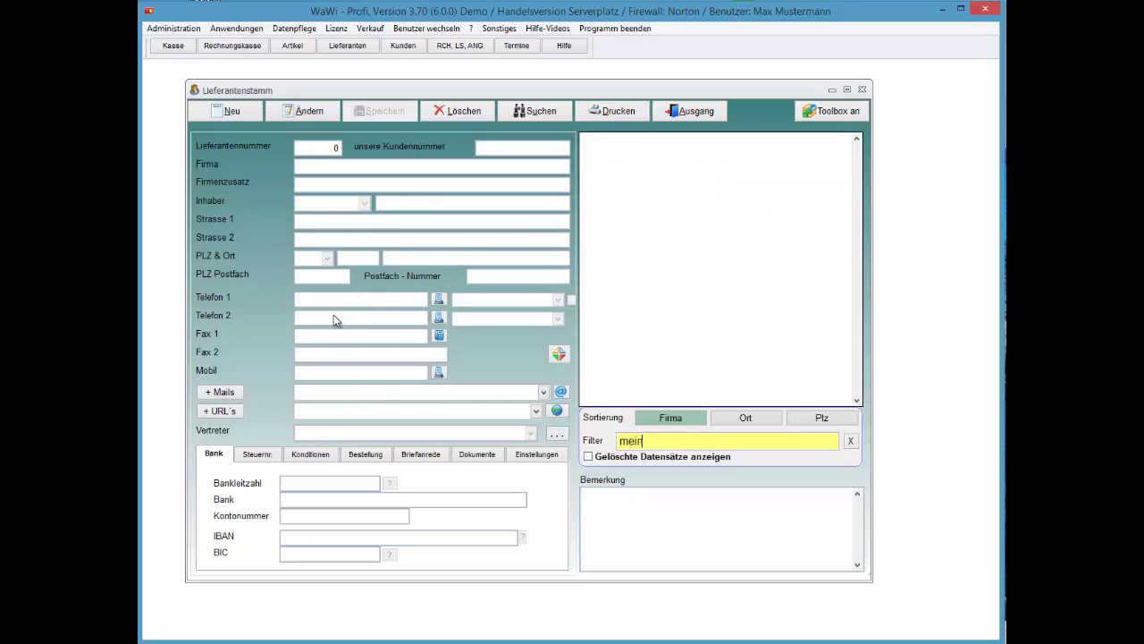
key(BackSpace)
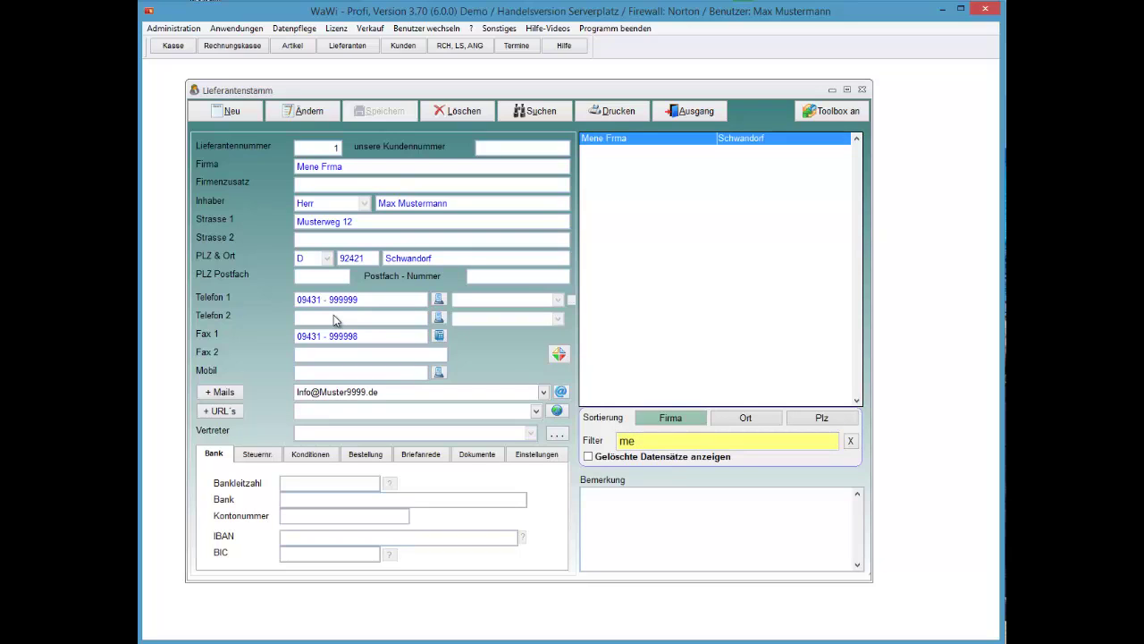
key(BackSpace)
key(BackSpace)
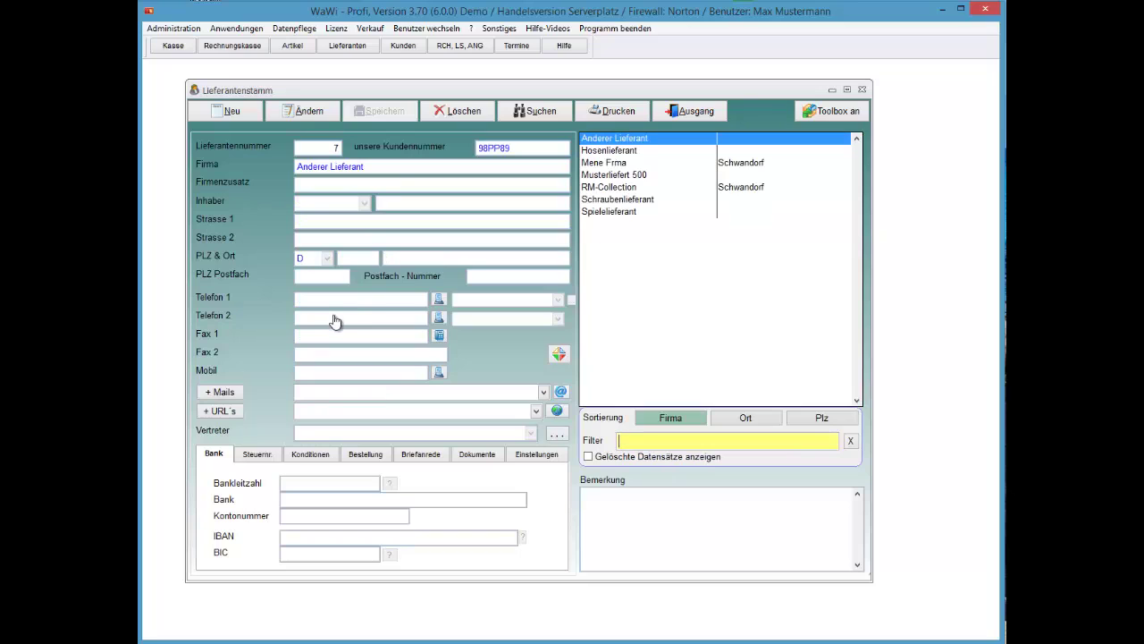
Re-sort the supplier list by Ort/Plz and back to Firma, then bring up the supplier search
key(shift+Tab)
key(Right)
key(Right)
key(Right)
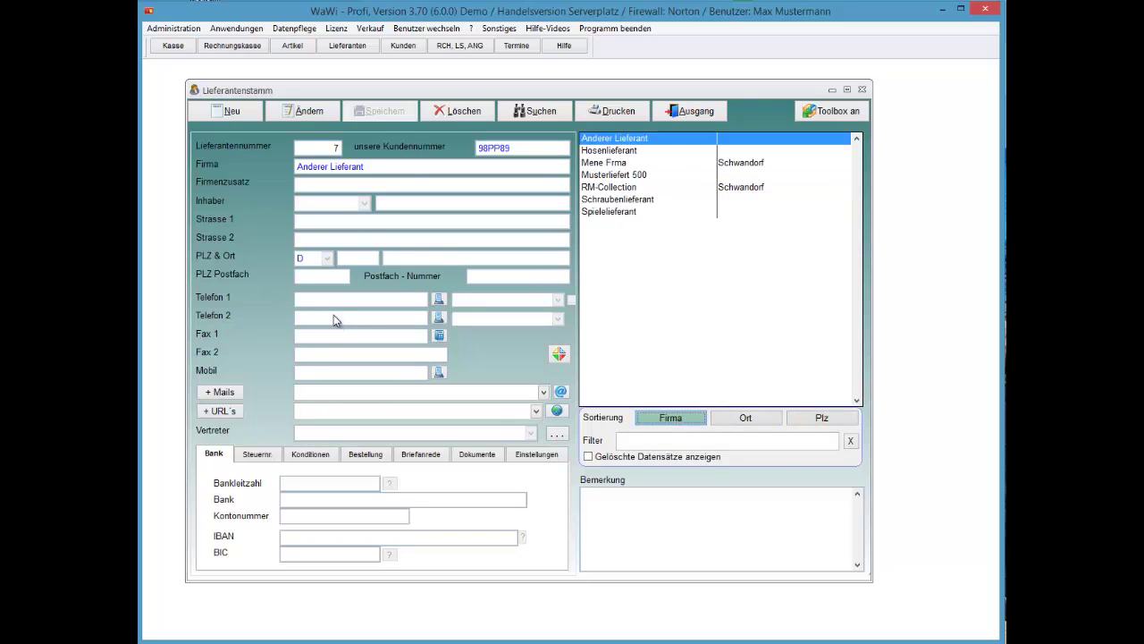
key(alt+s)
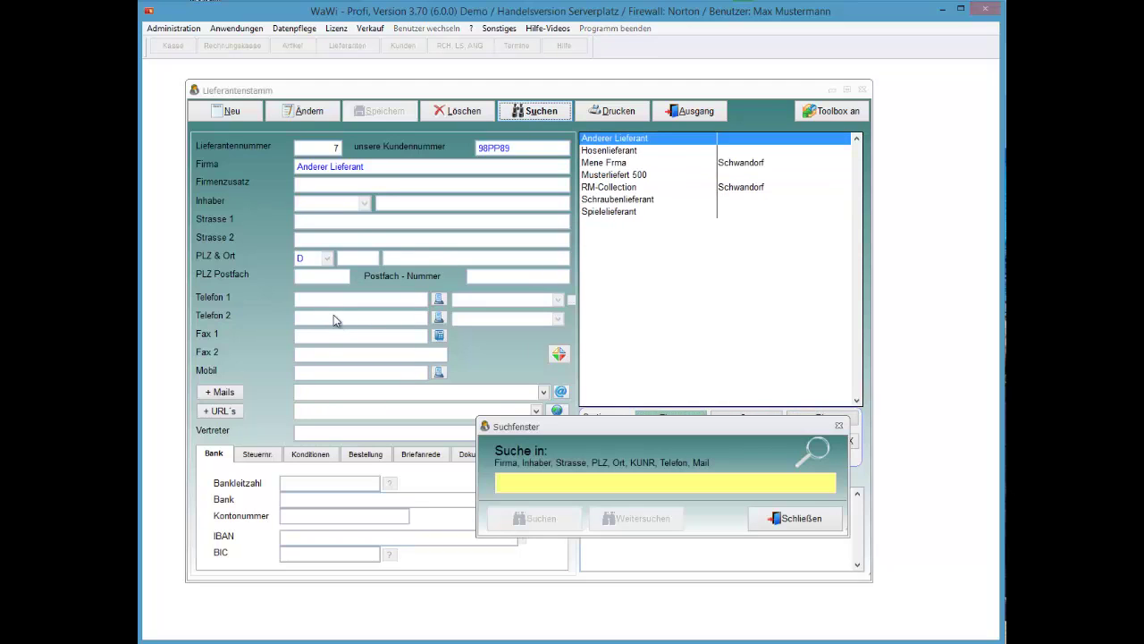
Close the search window and pick the GLS Versand shipping label in the print options
key(Tab)
key(Return)
key(alt+d)
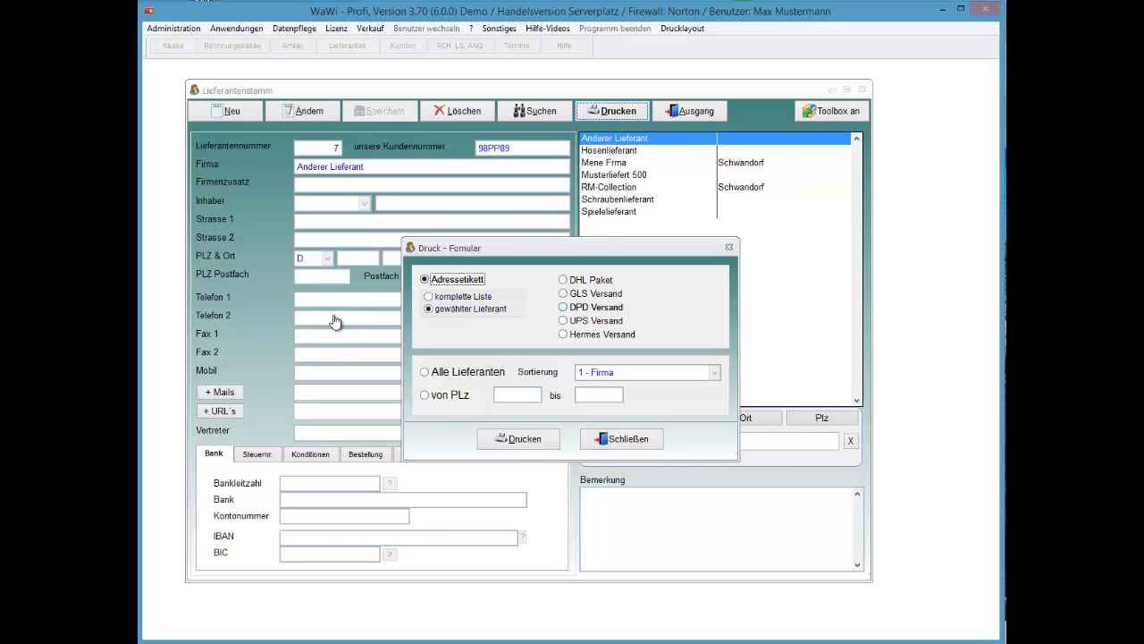
key(Tab)
key(Up)
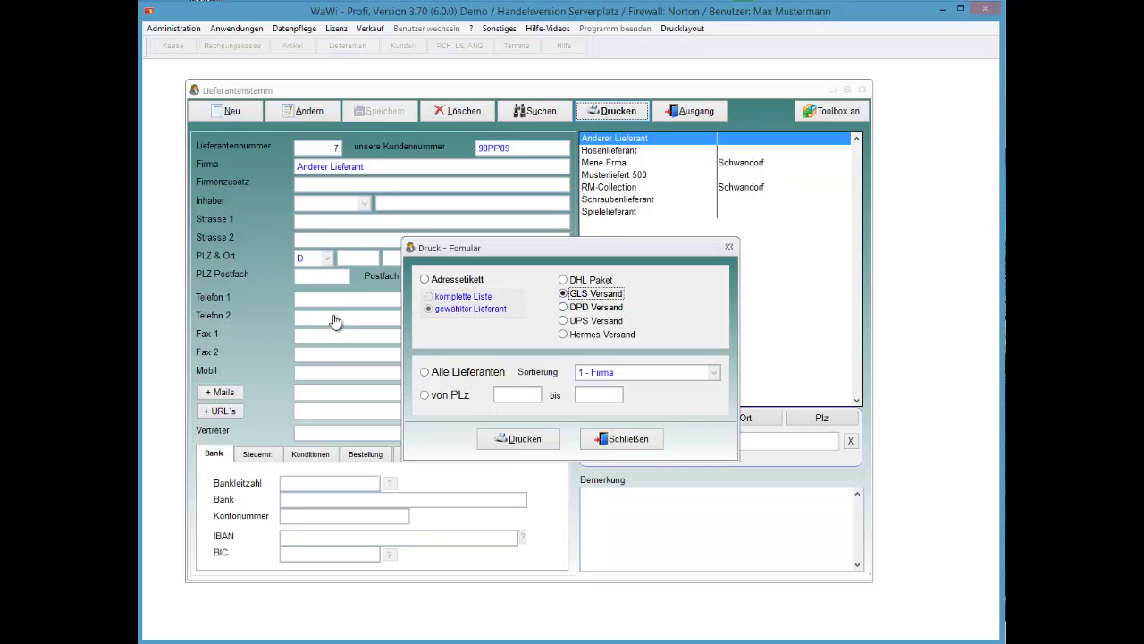
key(Up)
key(Up)
Preview a printout of all suppliers sorted by 1 - Firma
key(Tab)
key(Tab)
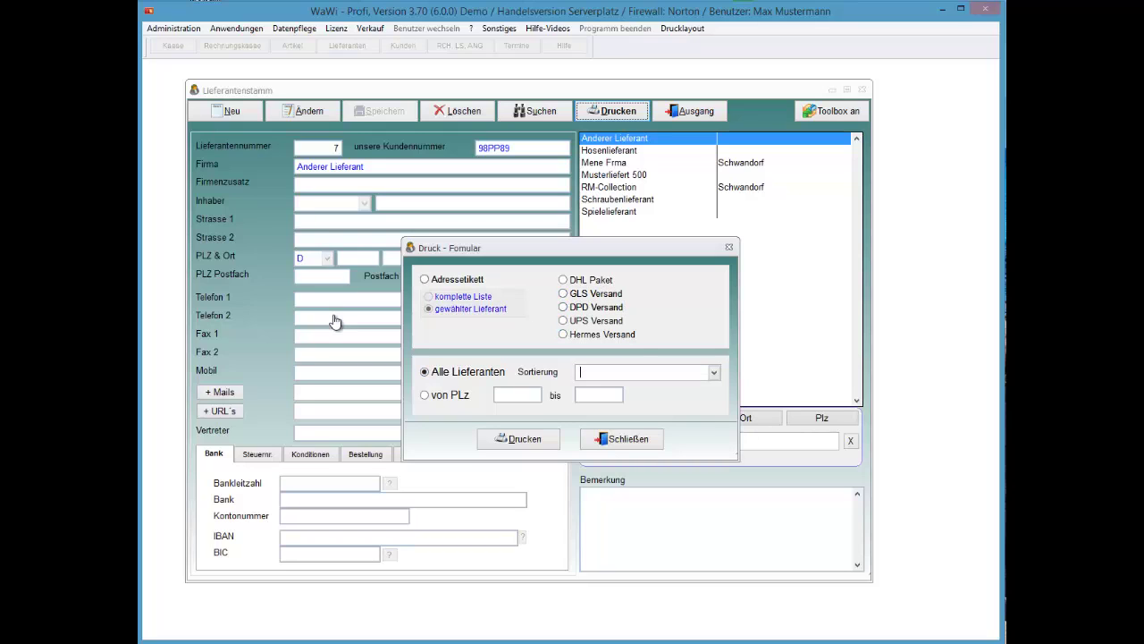
key(F4)
key(Down)
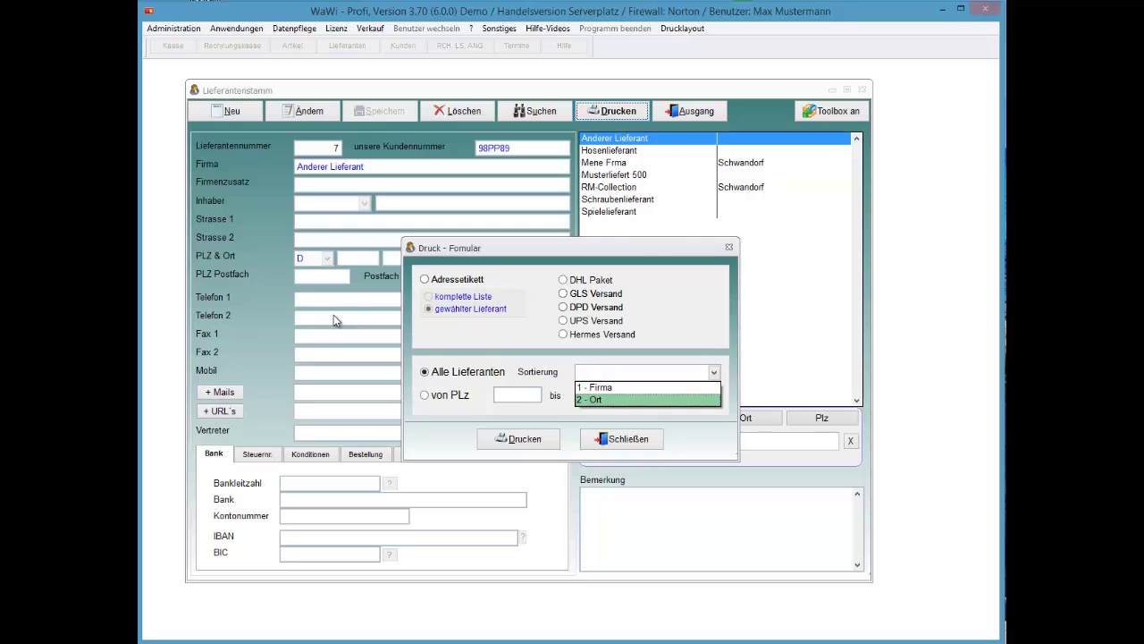
key(Return)
key(alt+d)
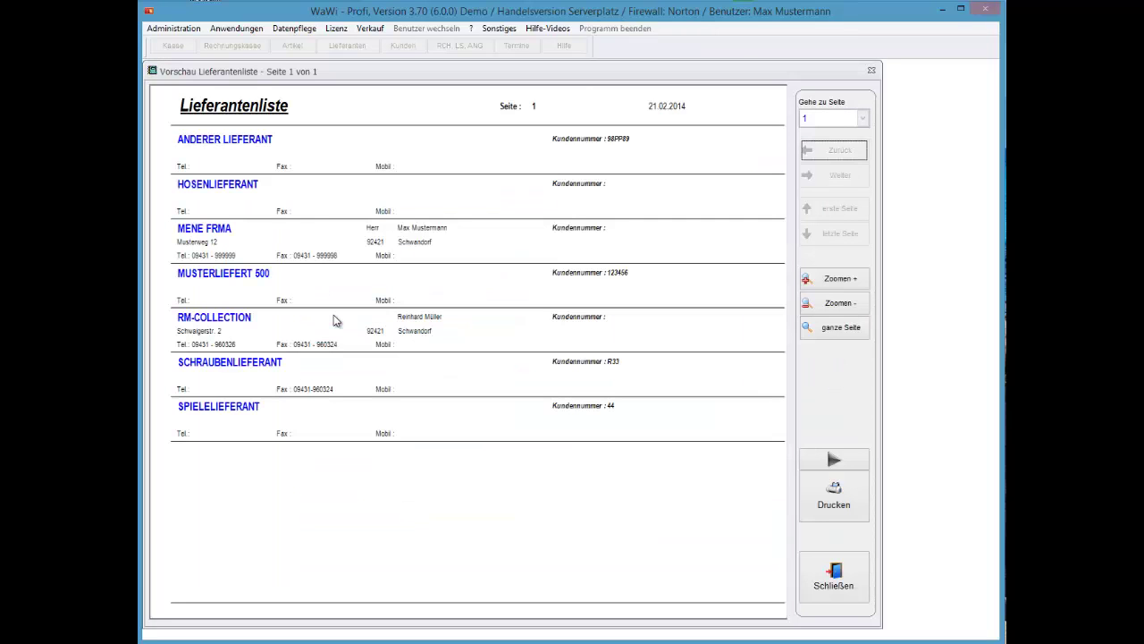
key(Escape)
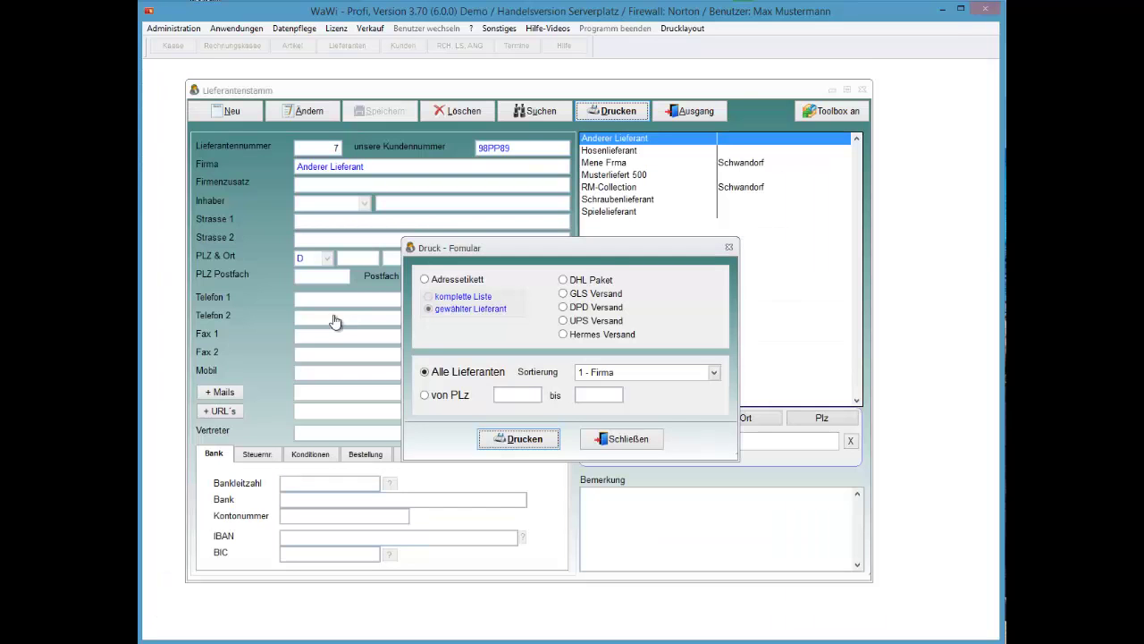
Close the print options and display the Spielelieferant supplier record
key(alt+v)
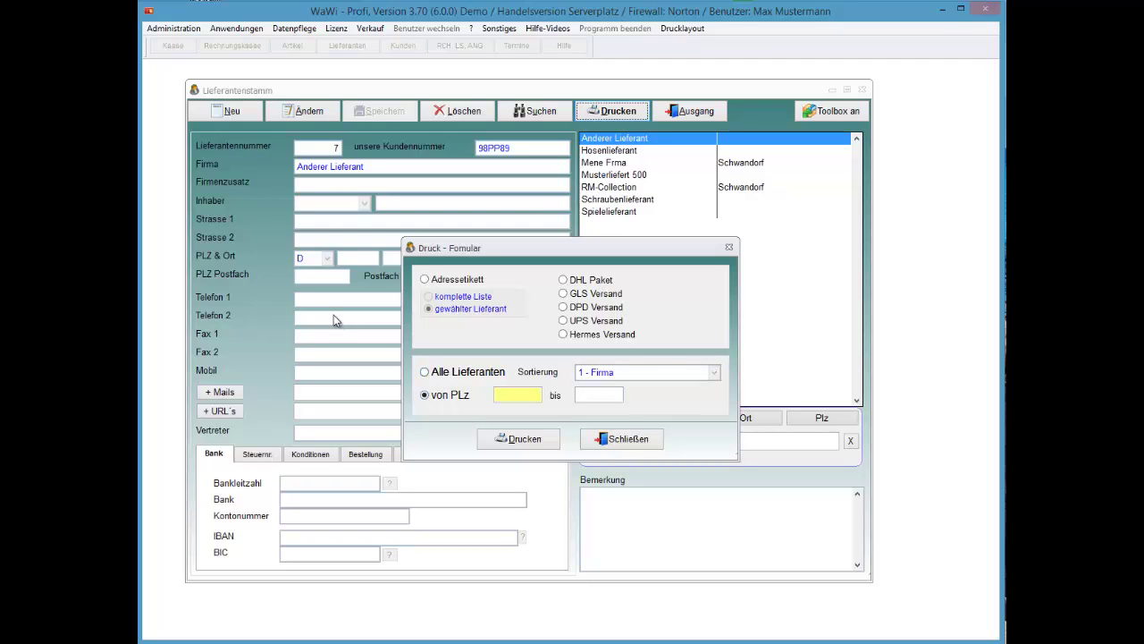
key(alt+s)
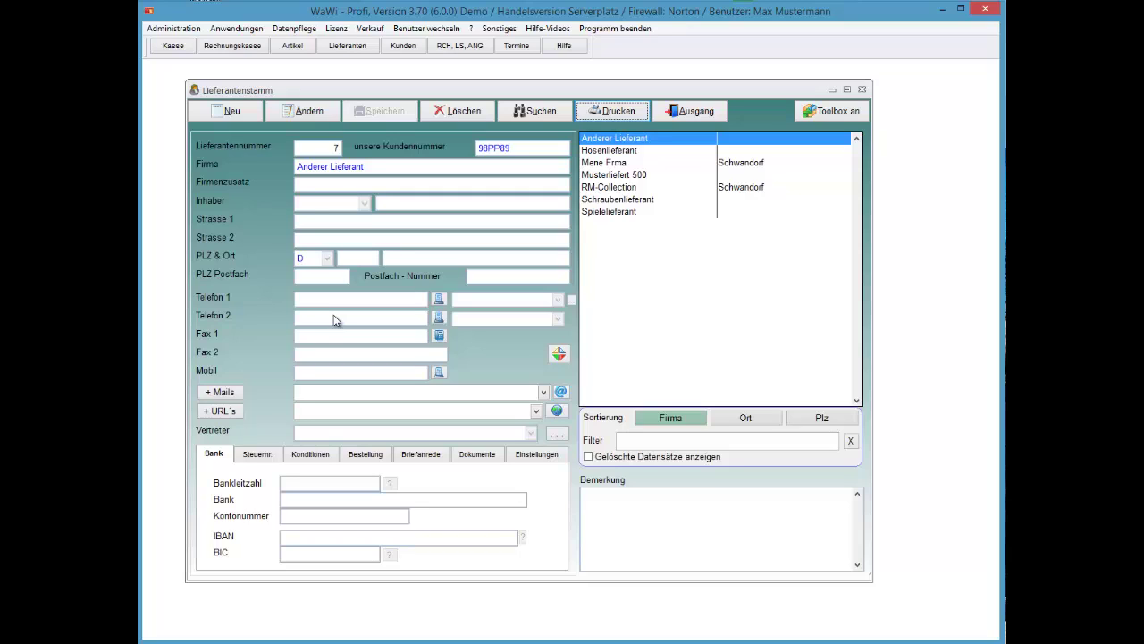
key(End)
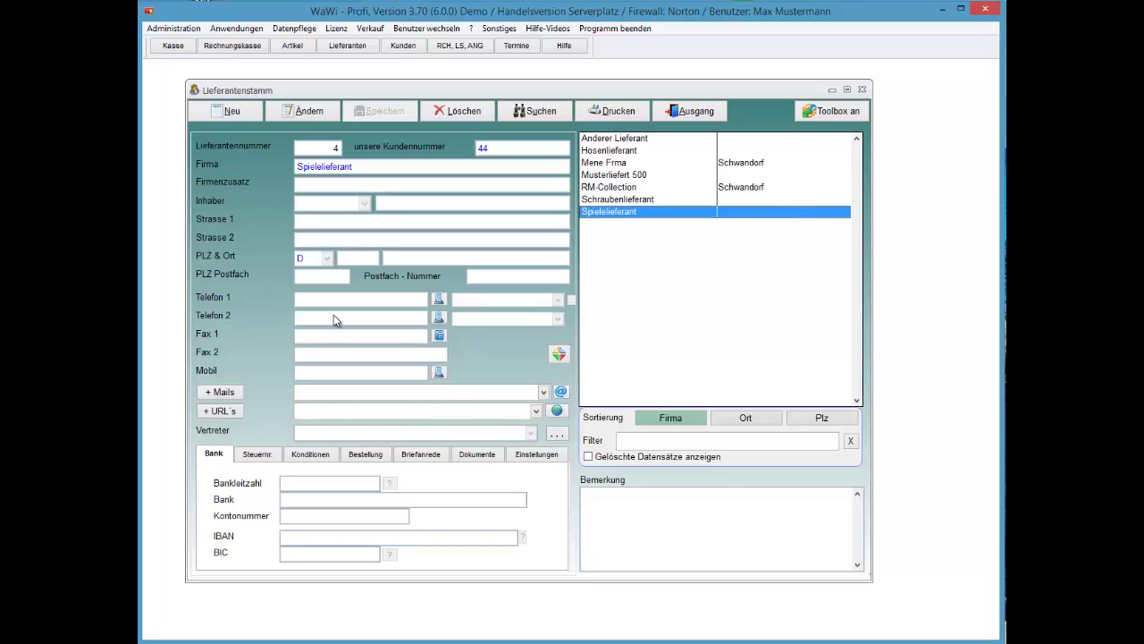
key(alt+a)
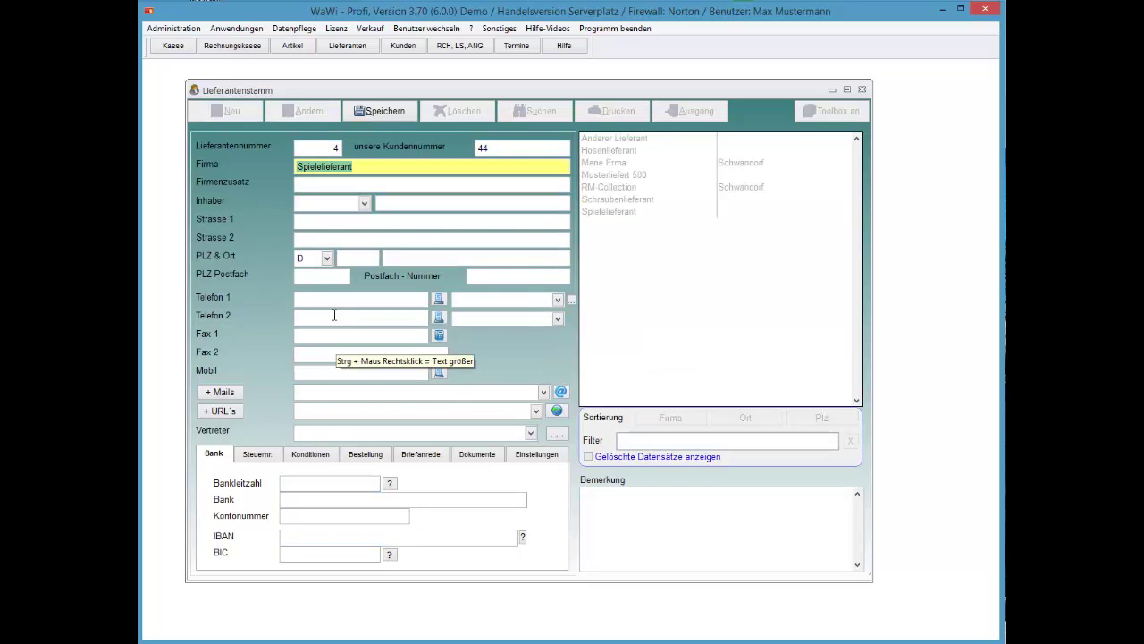
click(361, 335)
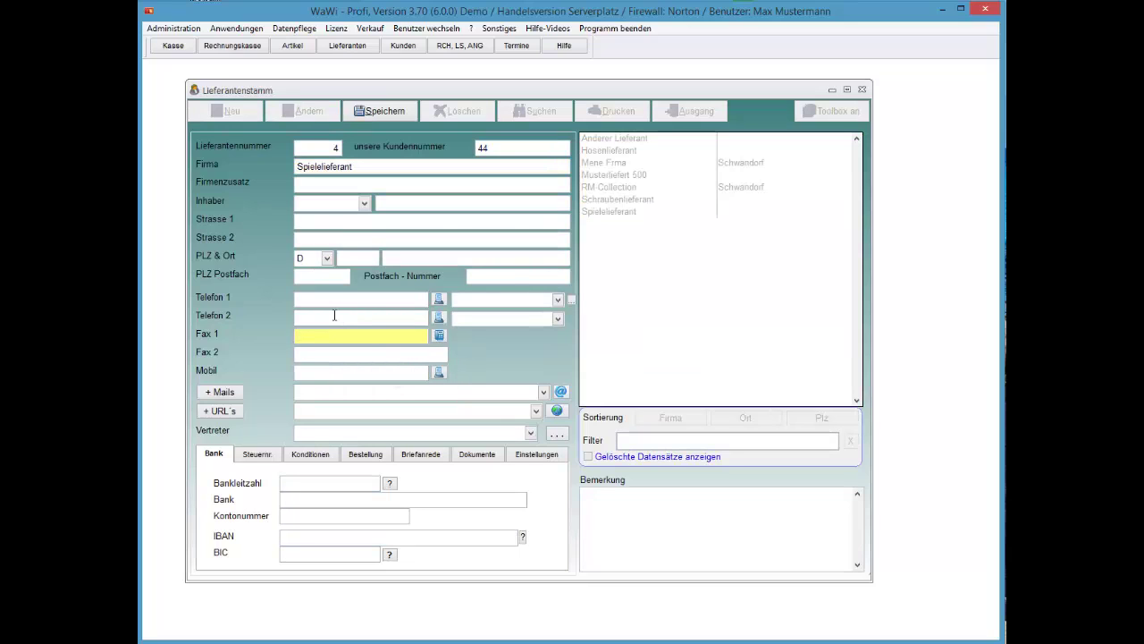
key(alt+s)
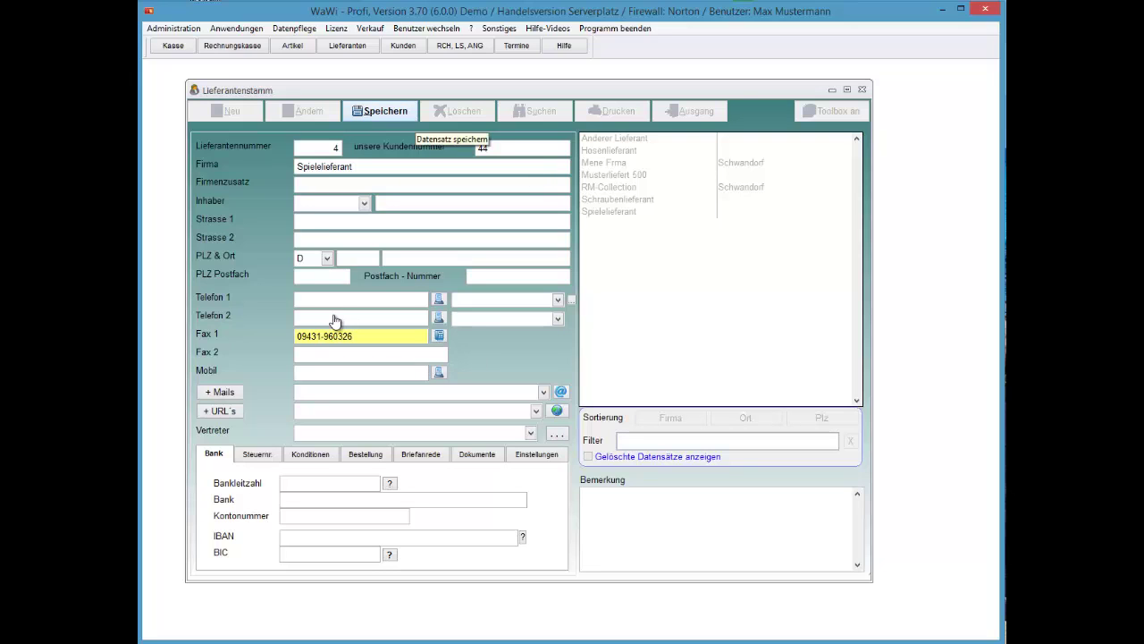
key(Left)
key(Return)
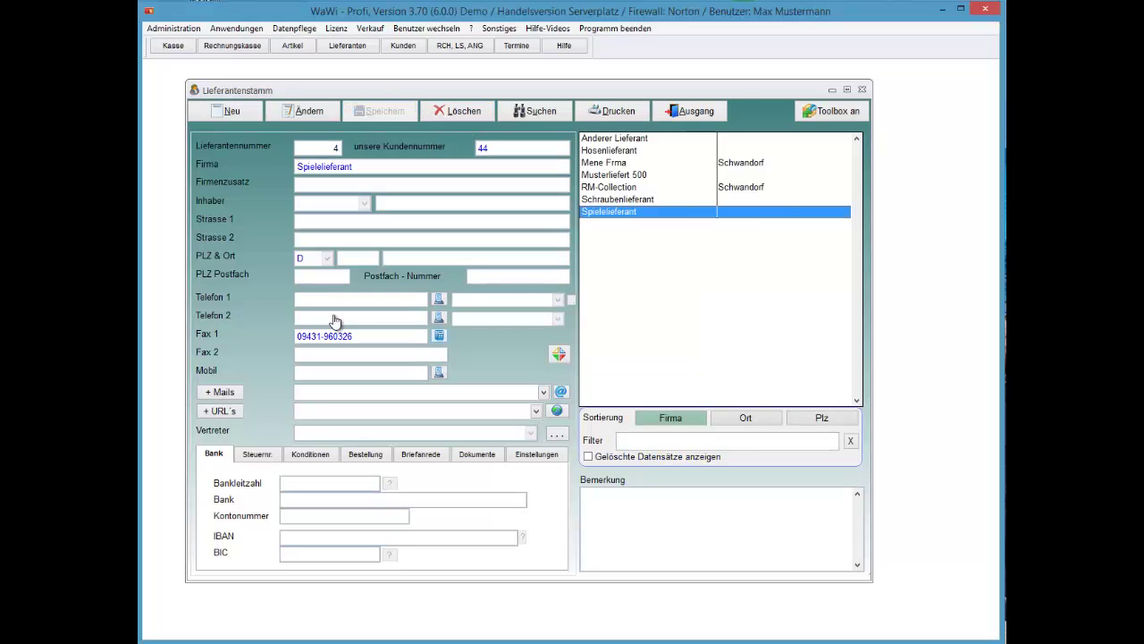
key(Return)
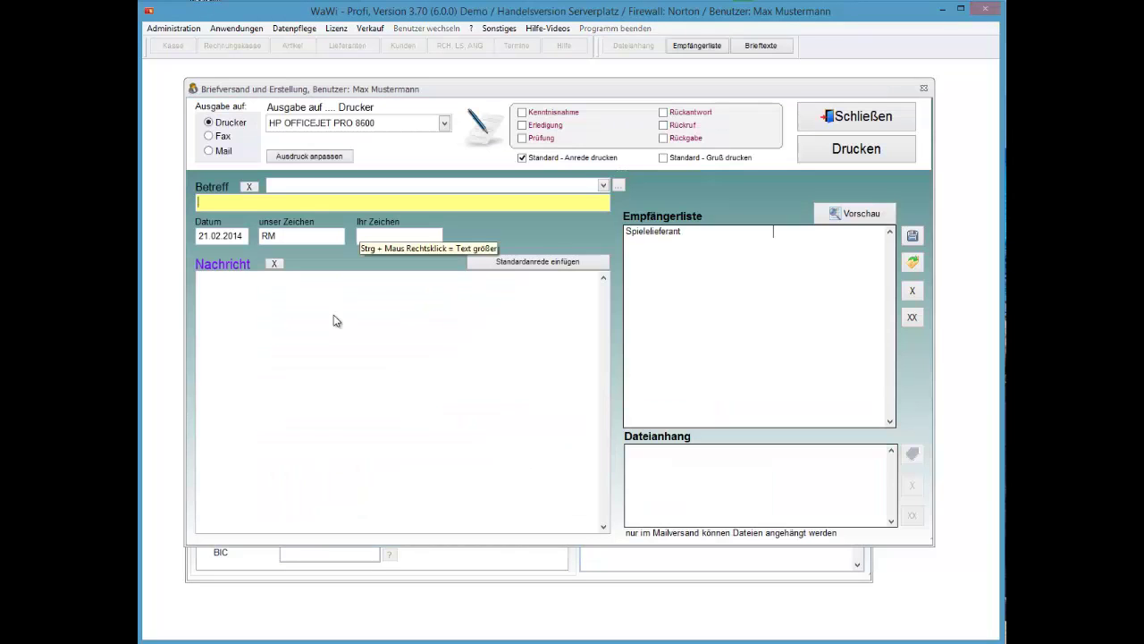
Enter the subject 'dsvüpkcyx' and a two-line filler message in the letter
text(dsvüpkcyx)
key(Tab)
key(Tab)
key(Tab)
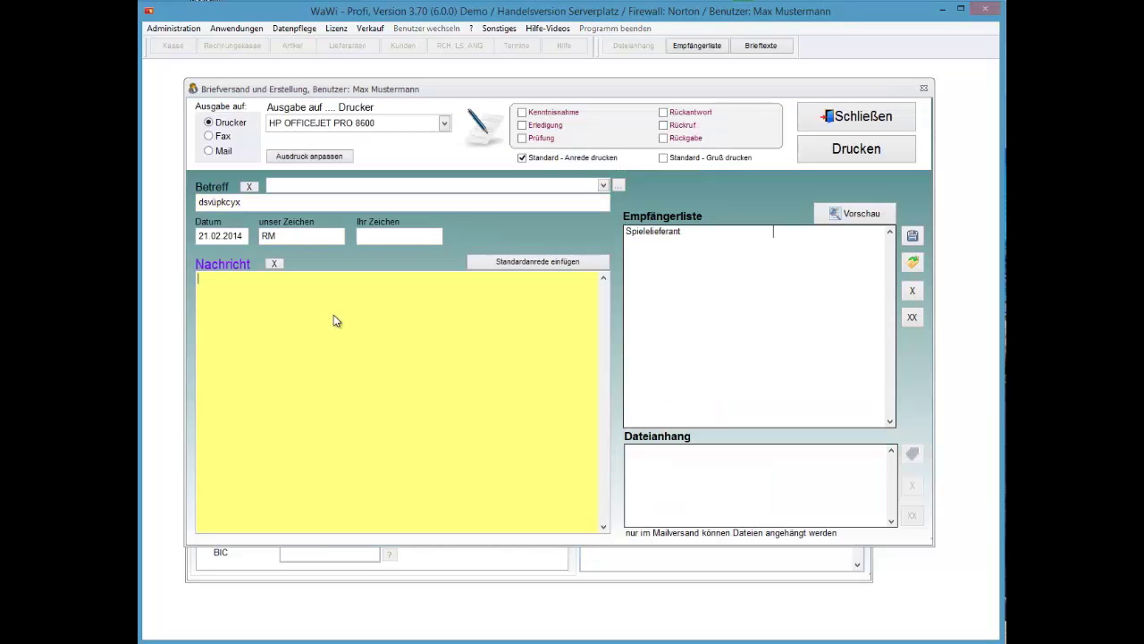
text(fdvcxv#ü,poyxc<yxc)
key(Return)
text(+yxßl)
Set the output to Fax, tick Kenntnisnahme and Erledigung, then cancel the FRITZ!fax send
key(Tab)
key(Down)
key(Tab)
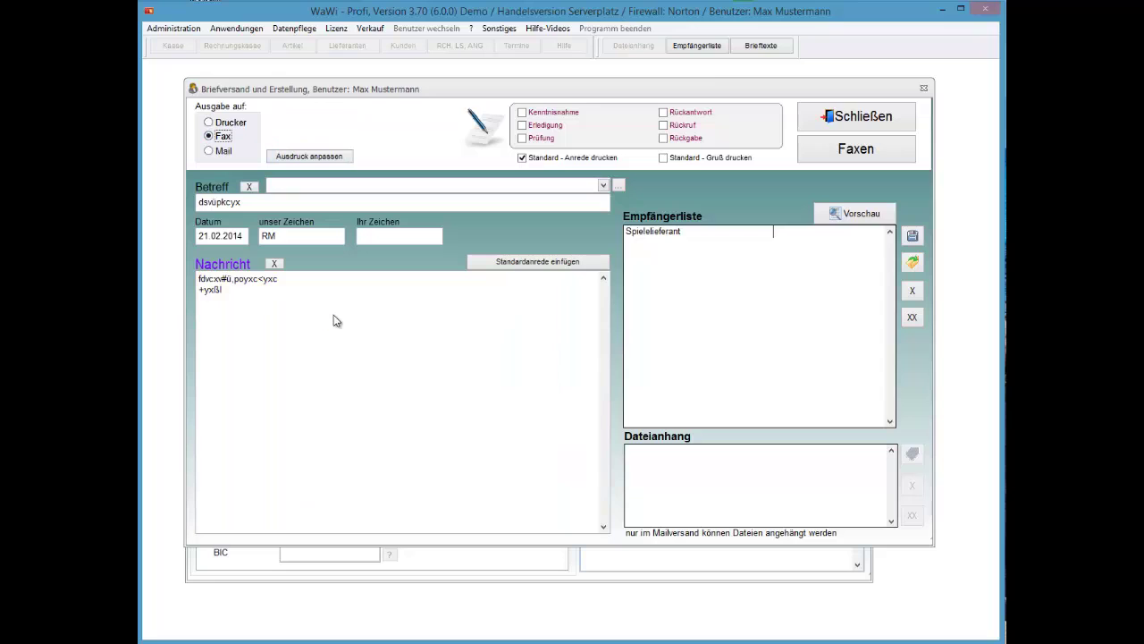
key(Tab)
key(Tab)
key(space)
key(shift+Tab)
key(space)
key(Tab)
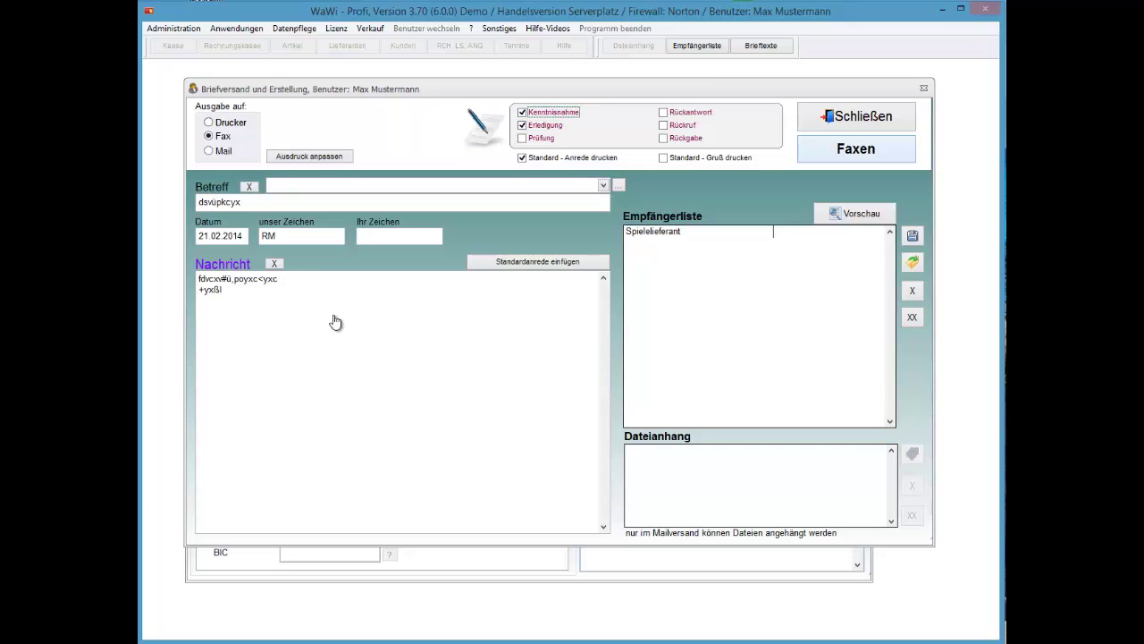
key(space)
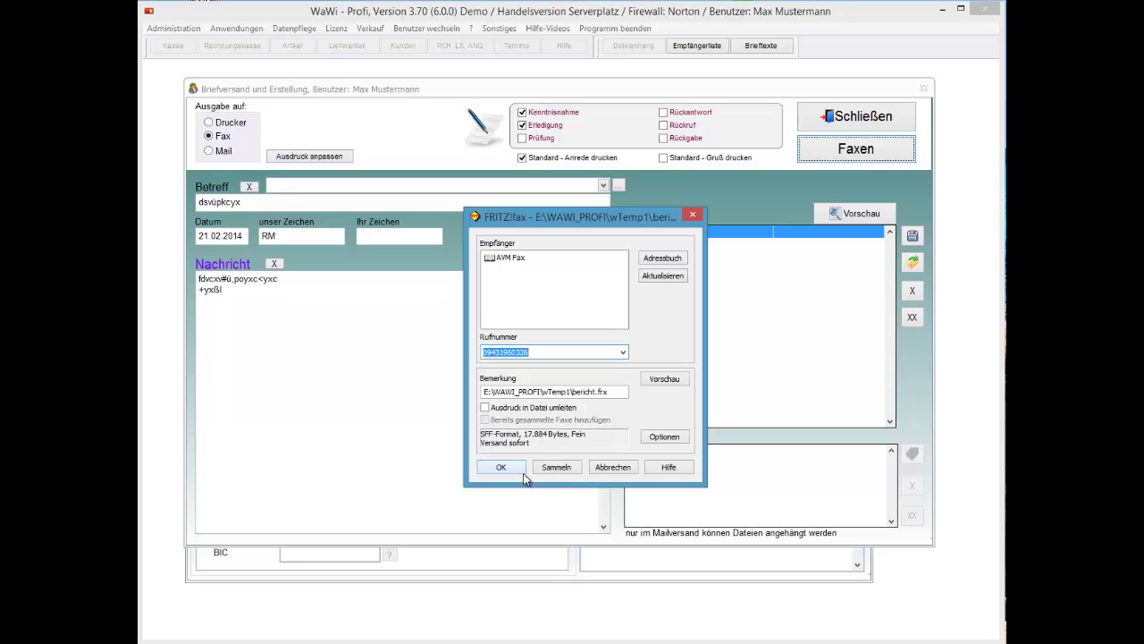
click(613, 467)
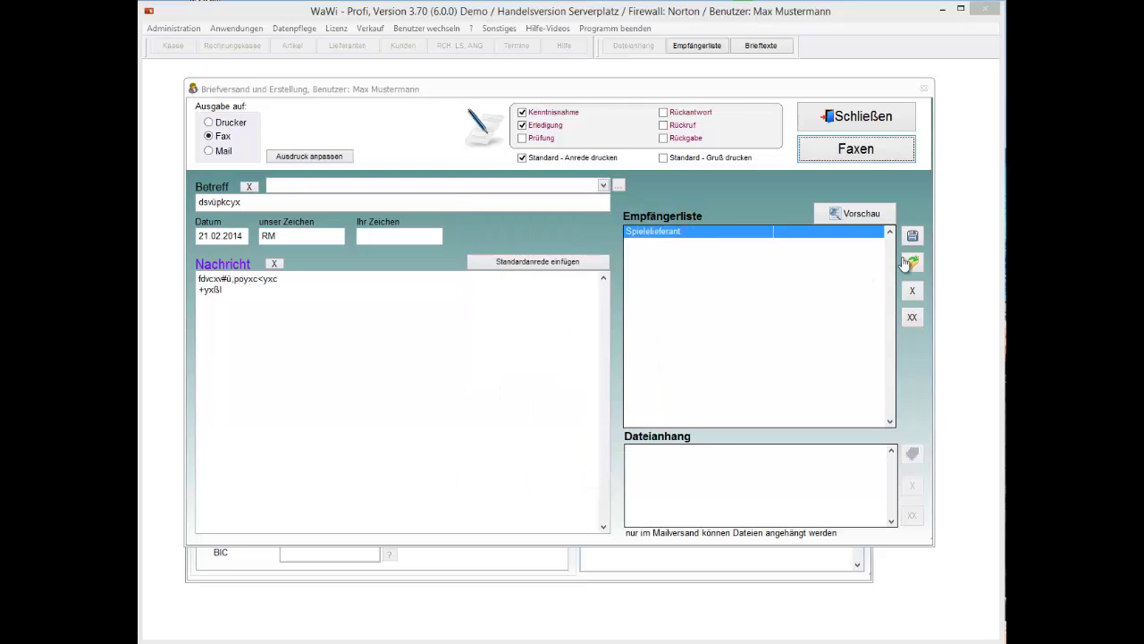
Preview the fax letter, then close the preview and the letter window
click(863, 217)
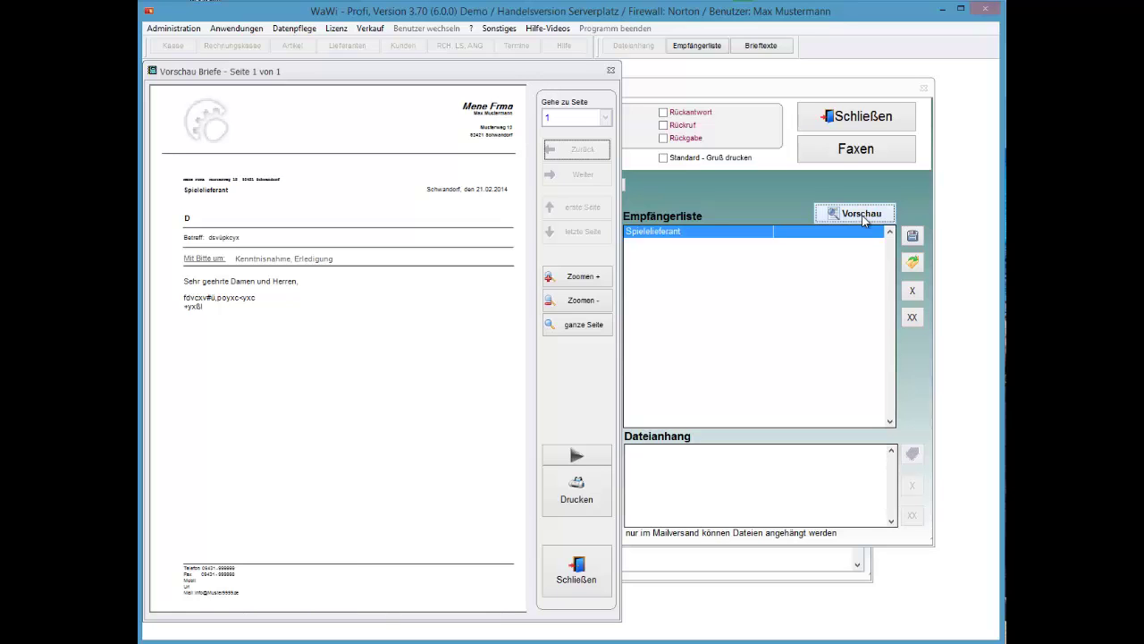
key(Escape)
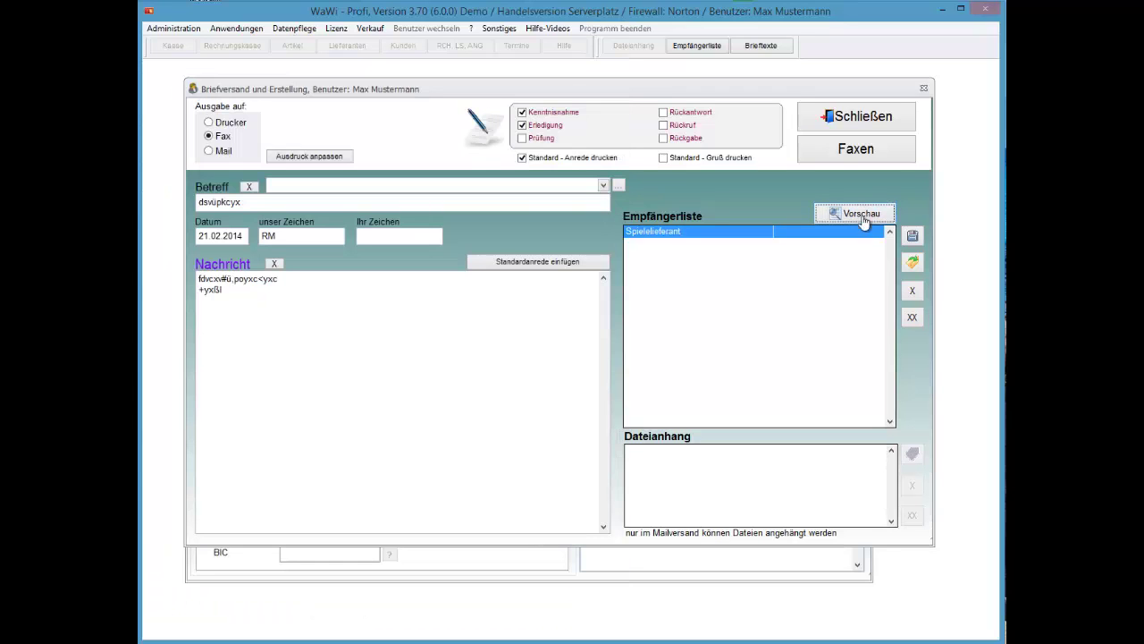
key(Escape)
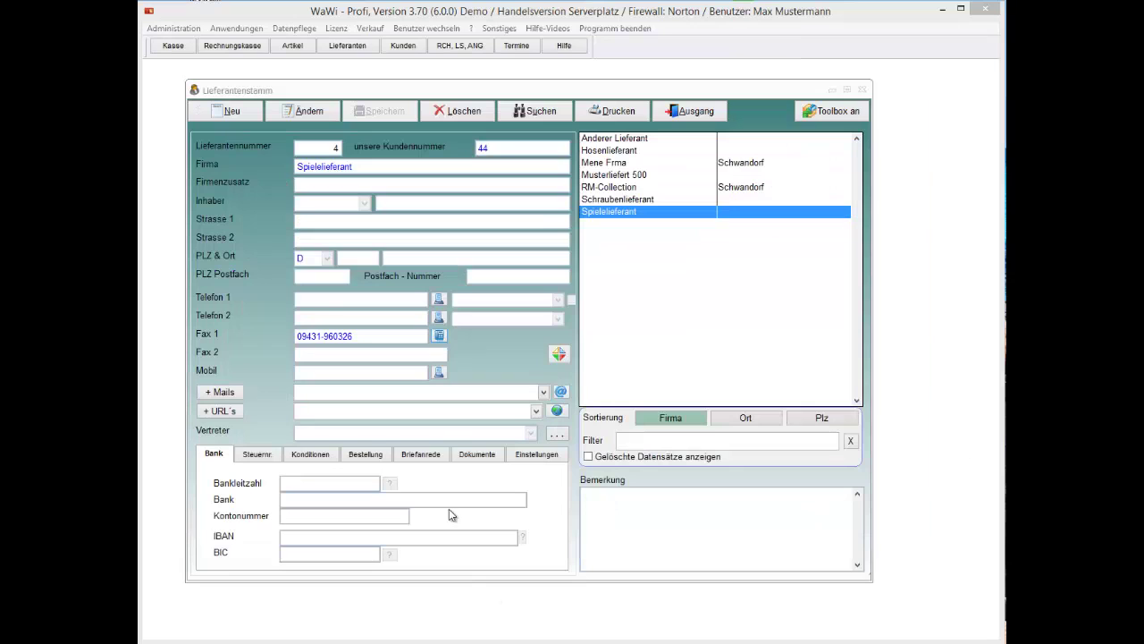
Add the supplier's e-mail address to its mail list and save it
click(222, 393)
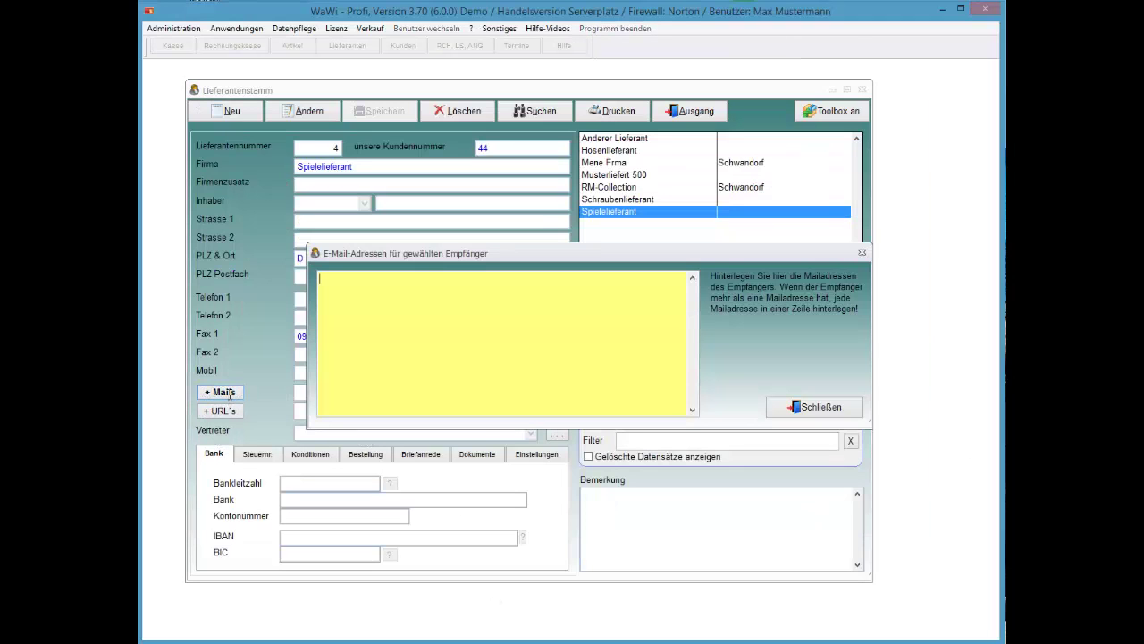
key(alt+s)
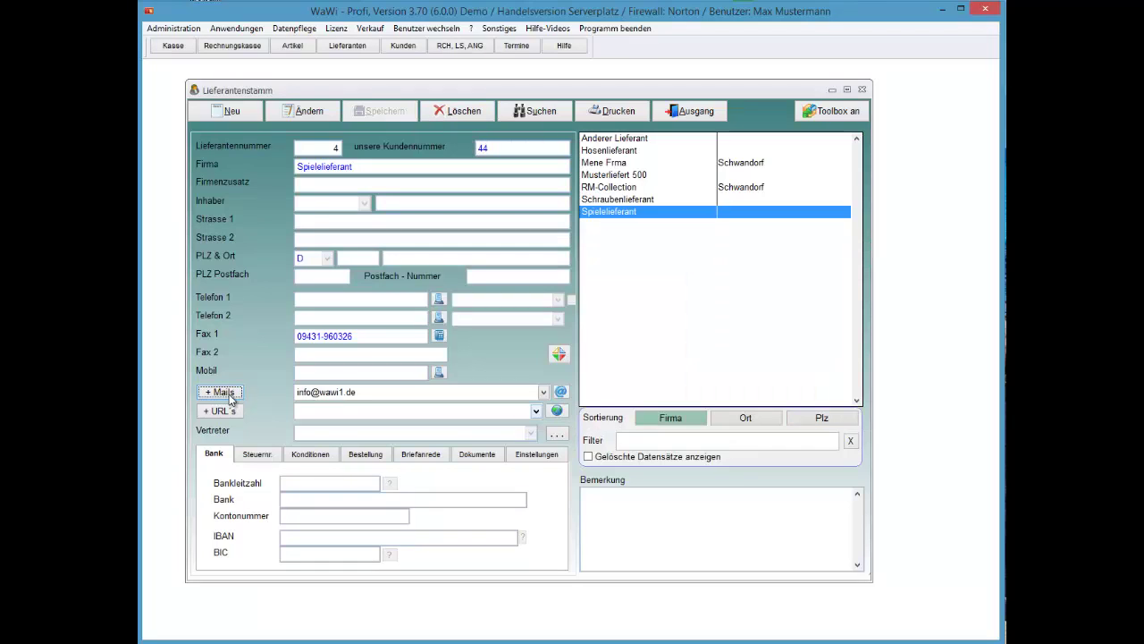
Create an e-mail to the supplier with the added text 'resdfd<xfd#,cyx'
click(230, 399)
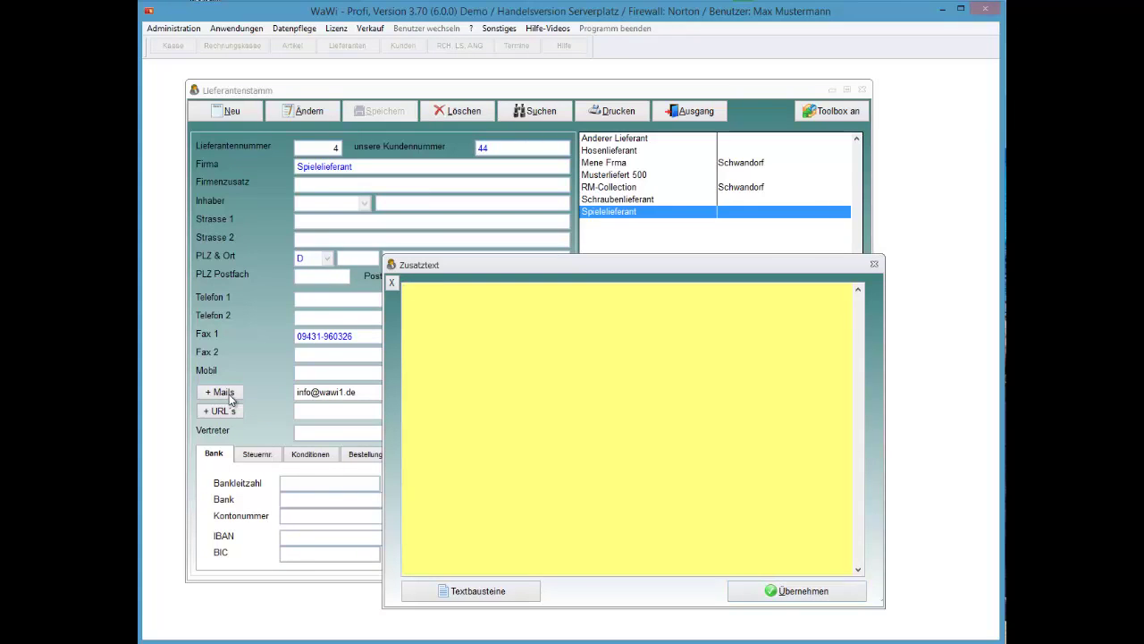
key(alt+t)
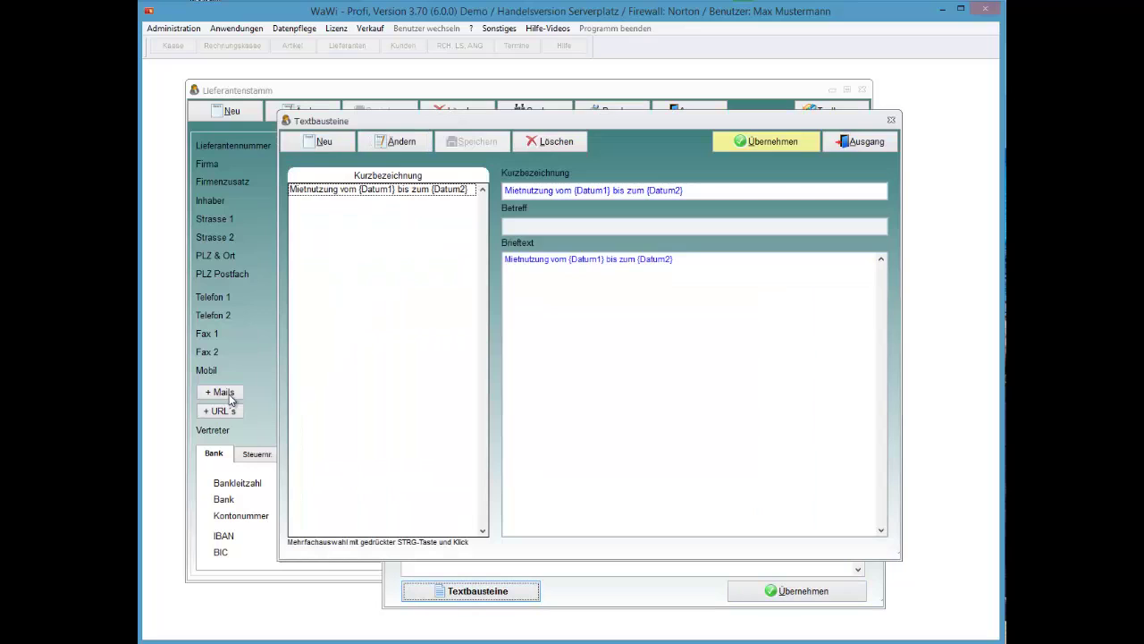
key(Return)
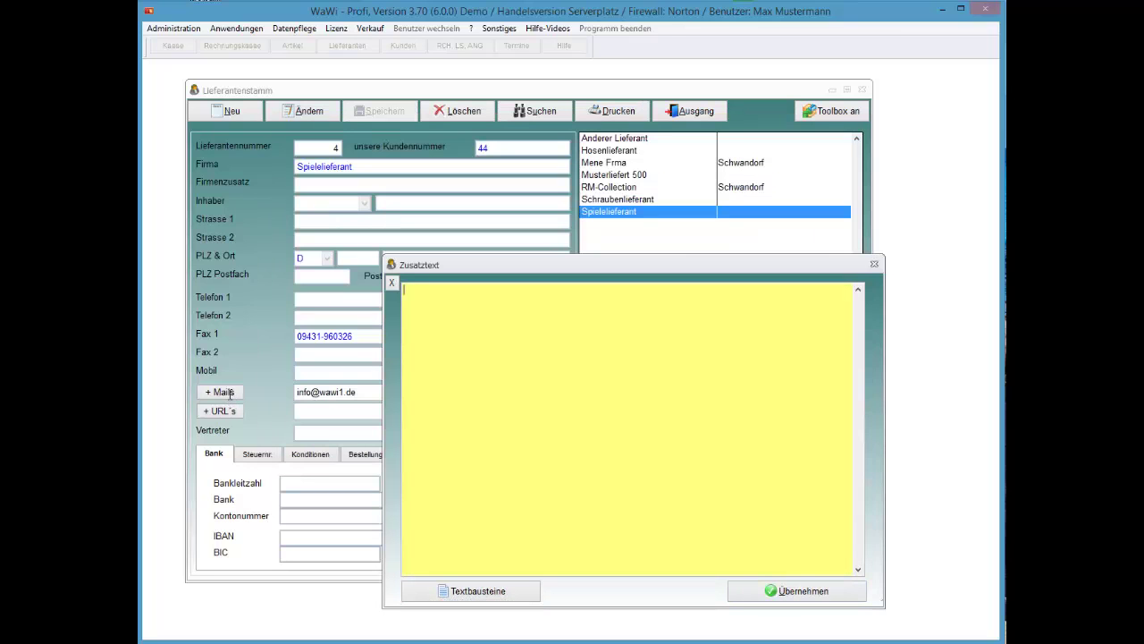
text(resdfd<xfd#,cyx)
key(alt+udiaeresis)
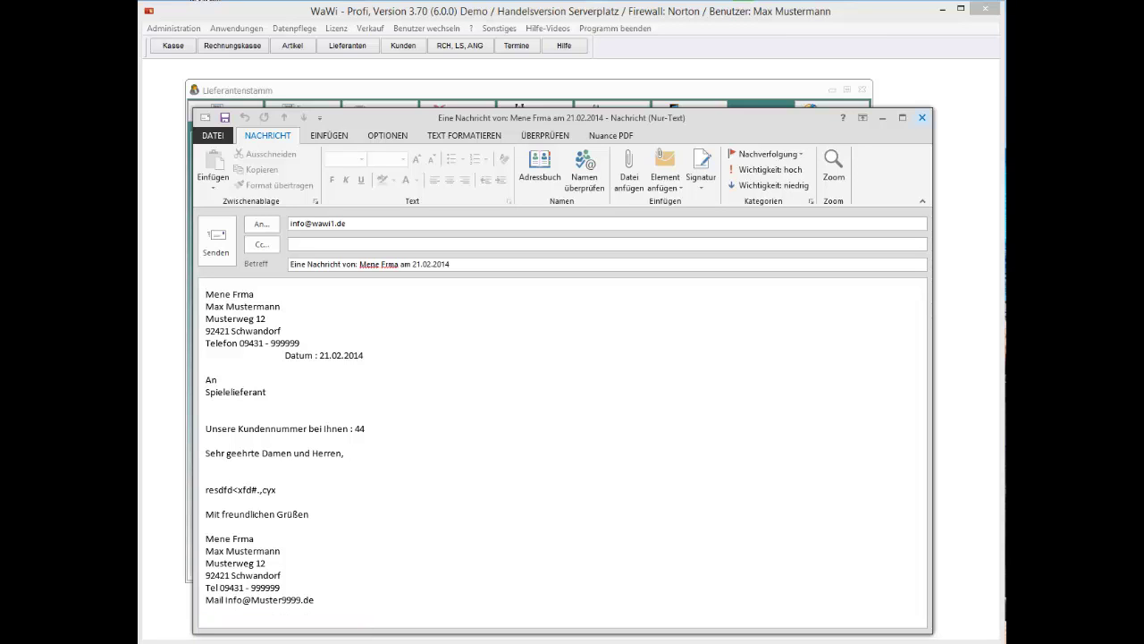
Close the Outlook draft e-mail, answering Nein to saving changes
click(922, 118)
key(Return)
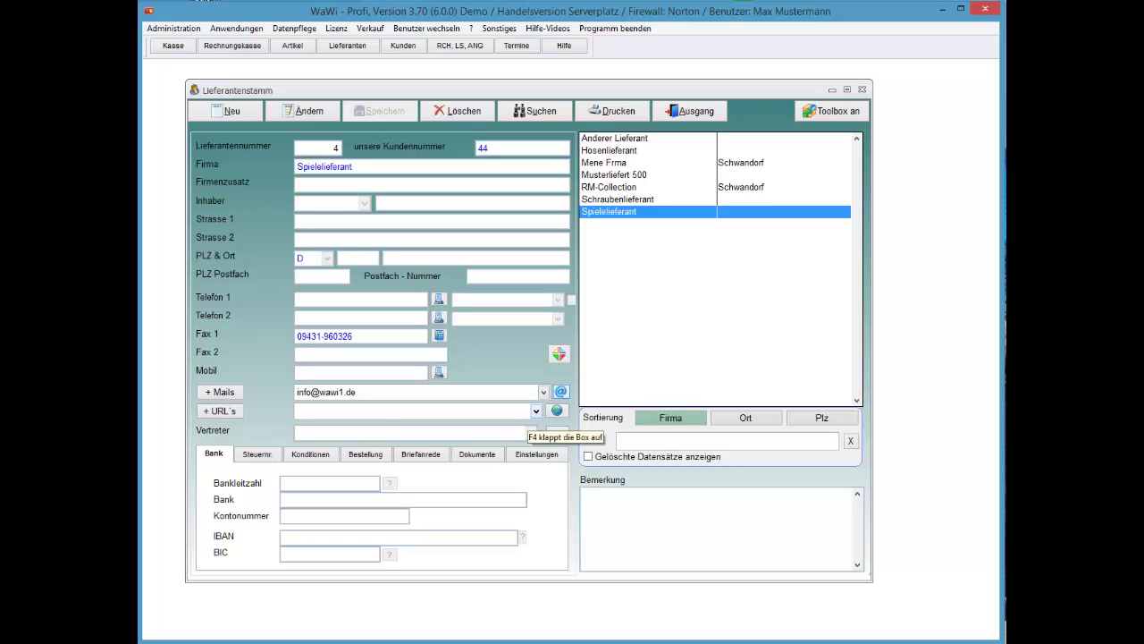
View and close the Vertreter details, then make the record editable at the Bankleitzahl field
click(557, 433)
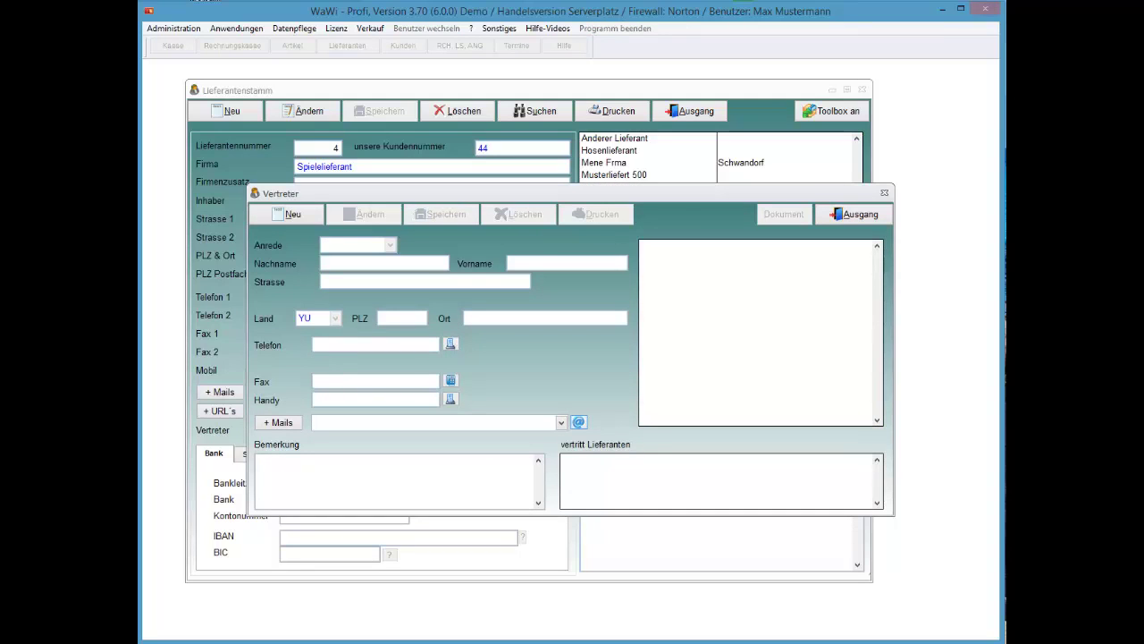
click(854, 214)
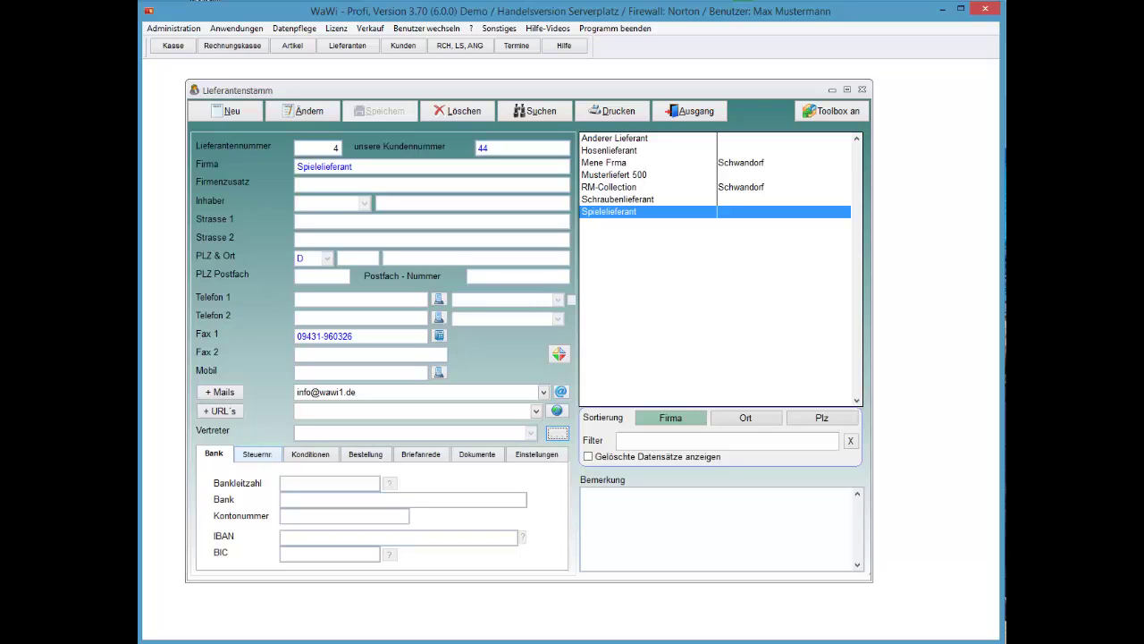
key(Tab)
key(alt+adiaeresis)
click(330, 483)
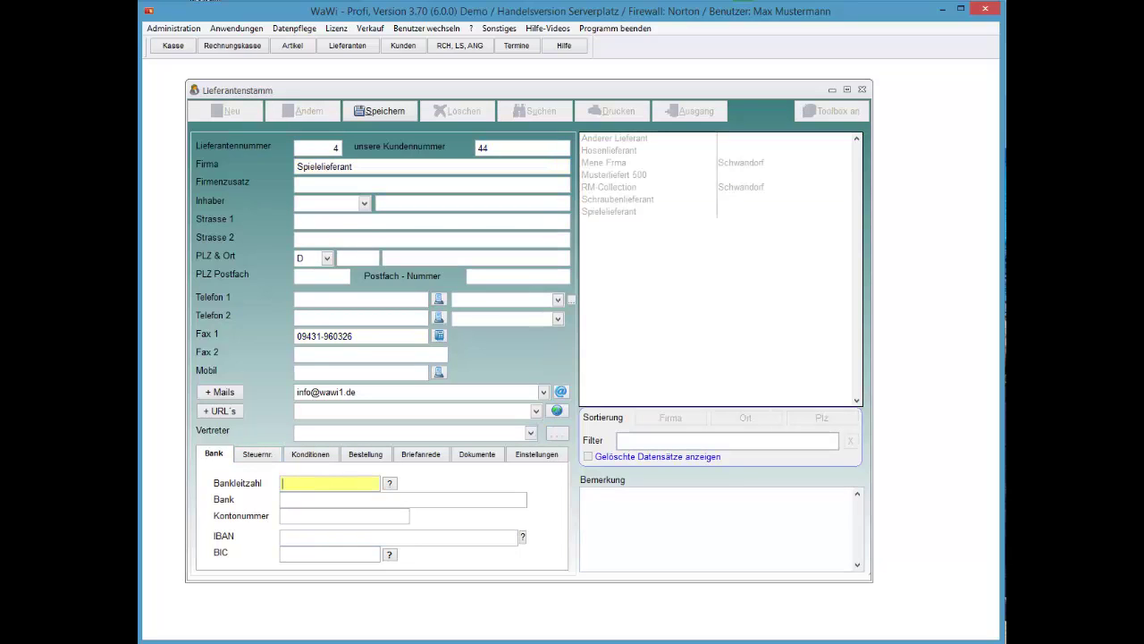
Enter bank code 75250000 and apply the Sparkasse Amberg-Sulzbach Hahnbach branch with its BIC
key(Tab)
key(Tab)
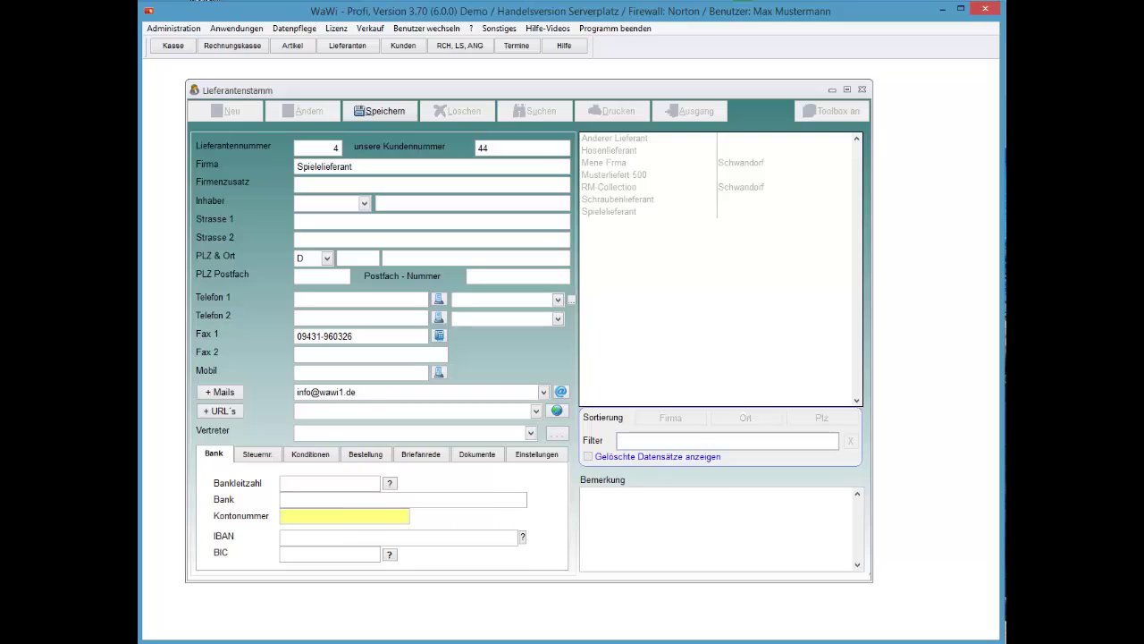
click(330, 483)
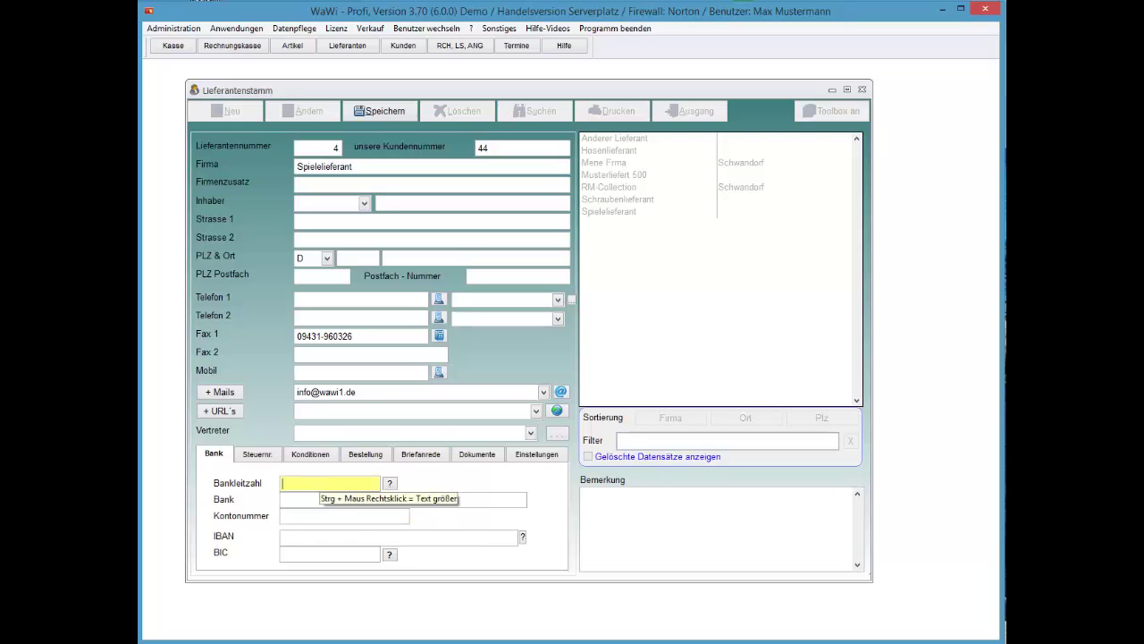
text(7525000)
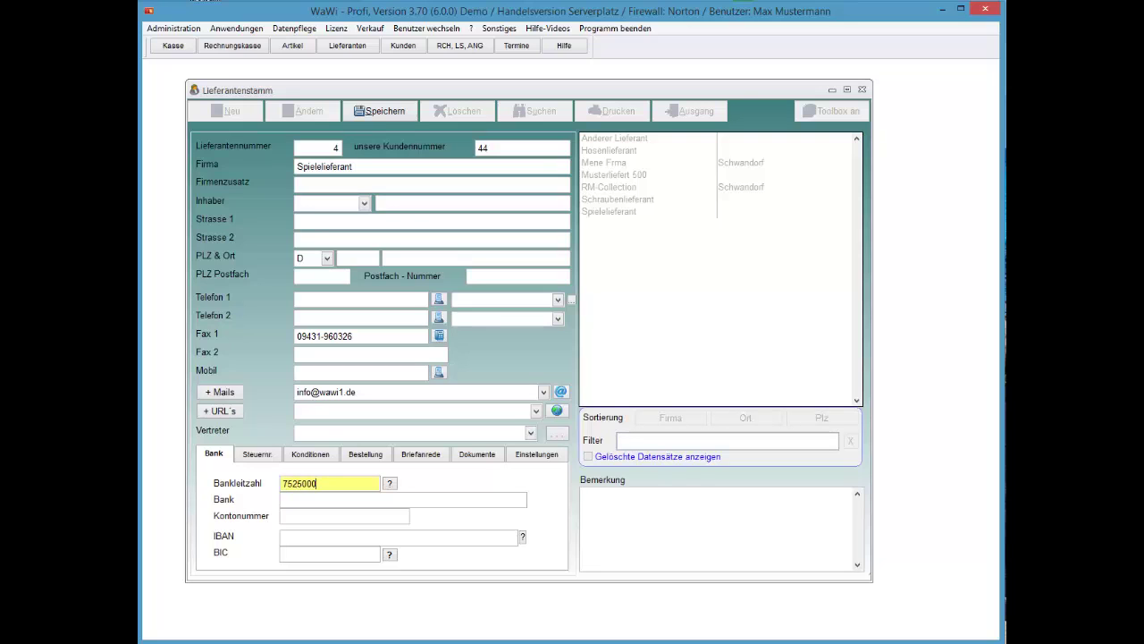
key(BackSpace)
key(BackSpace)
key(BackSpace)
text(0000)
key(Tab)
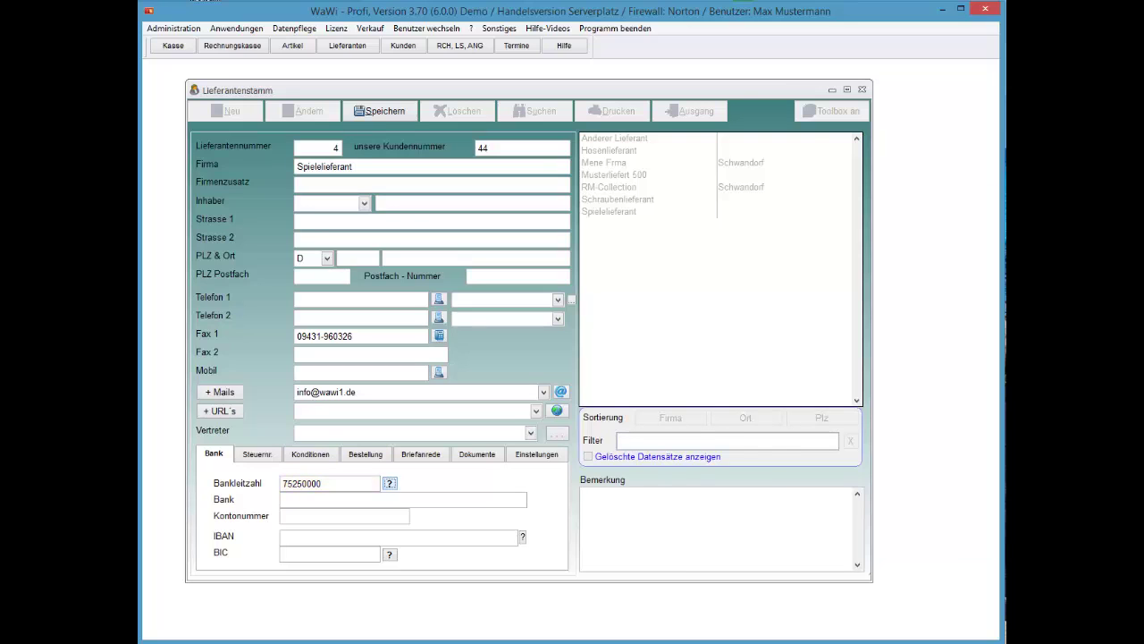
key(Return)
click(749, 409)
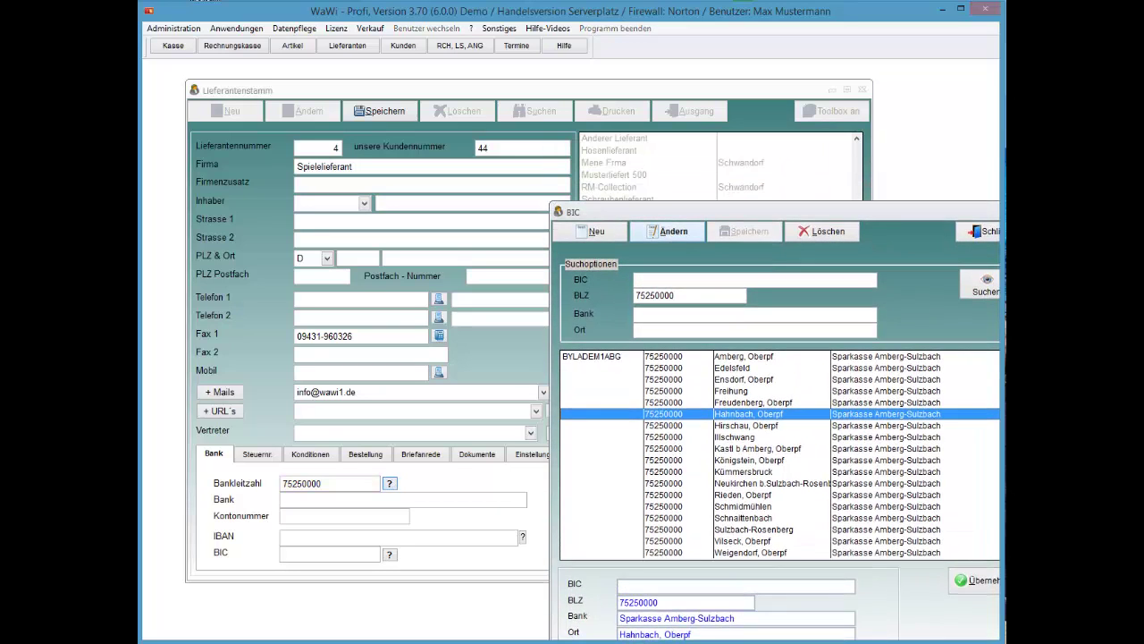
click(787, 470)
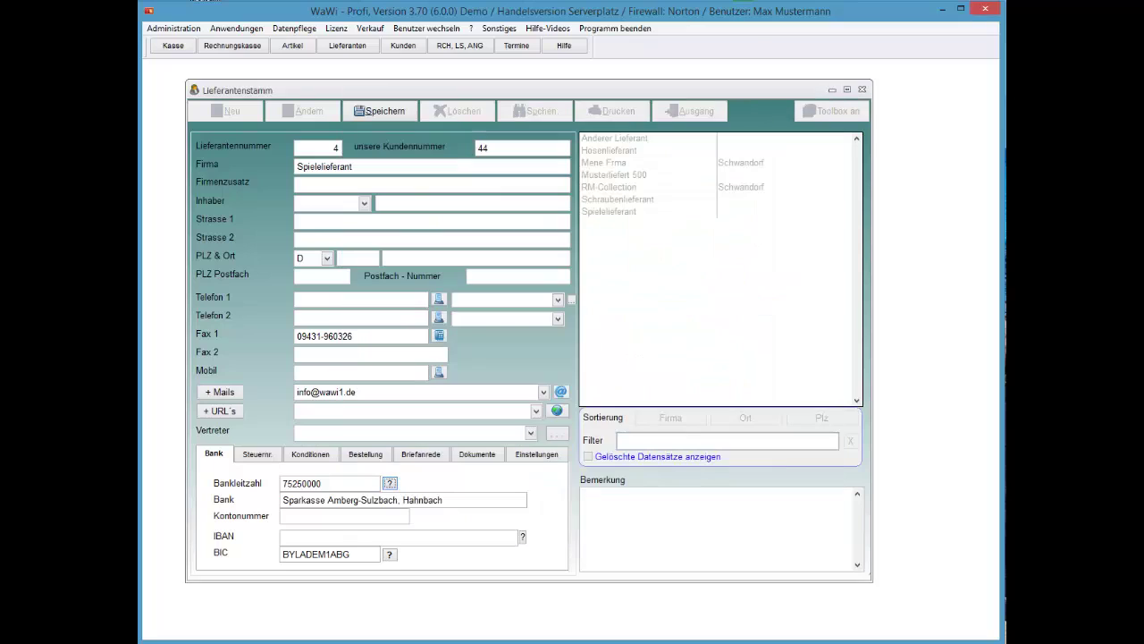
Enter the account number and accept the calculated IBAN
click(344, 516)
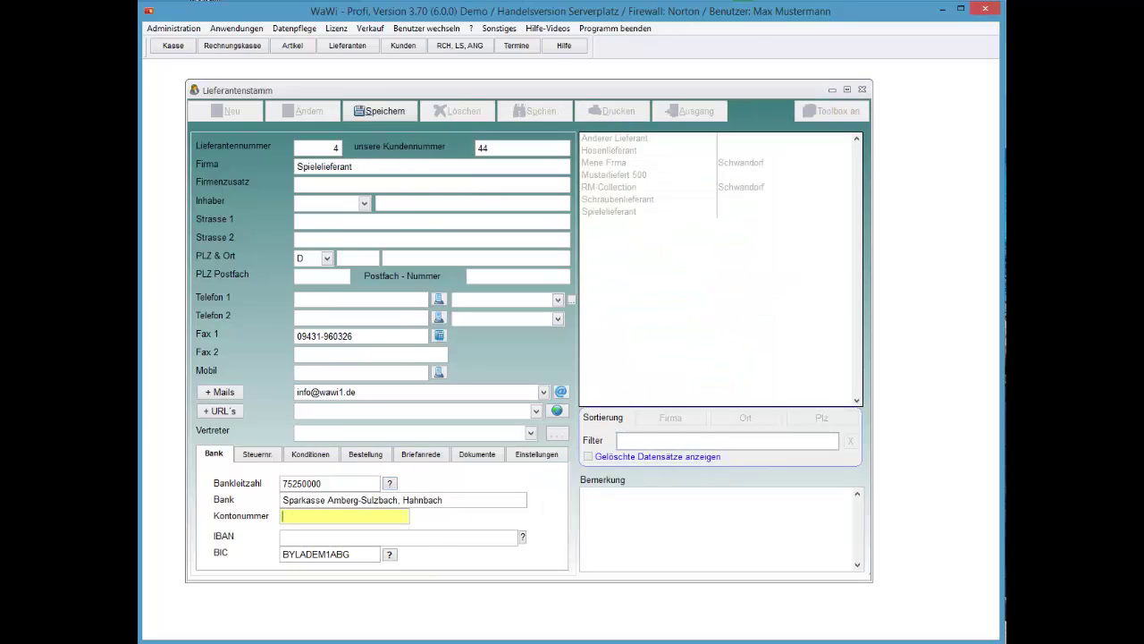
text(0000000)
click(522, 537)
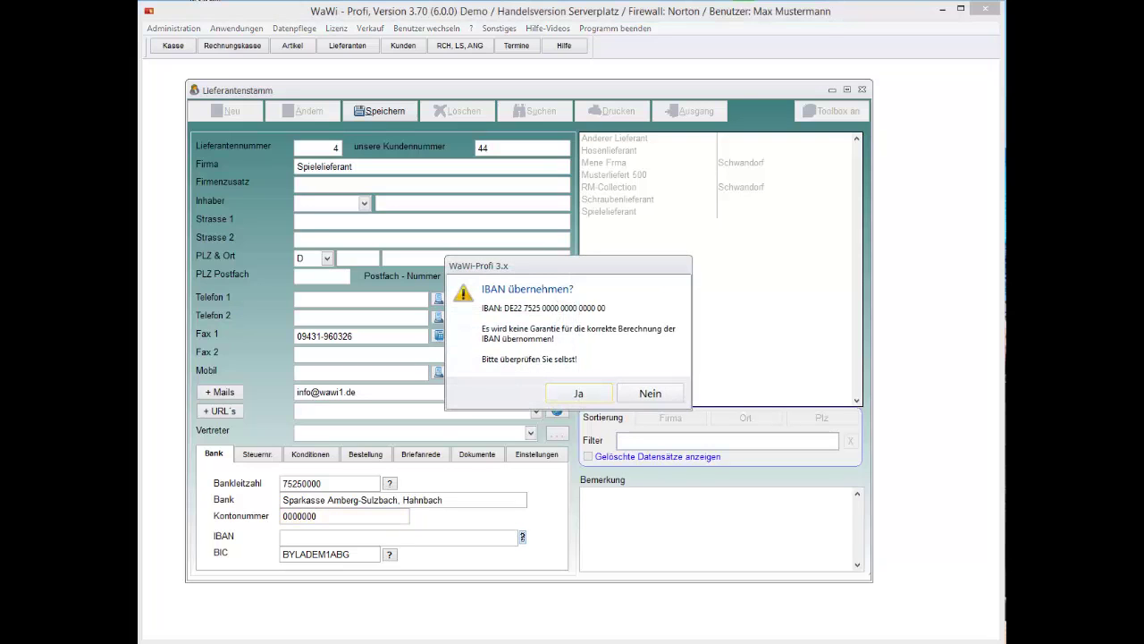
click(578, 394)
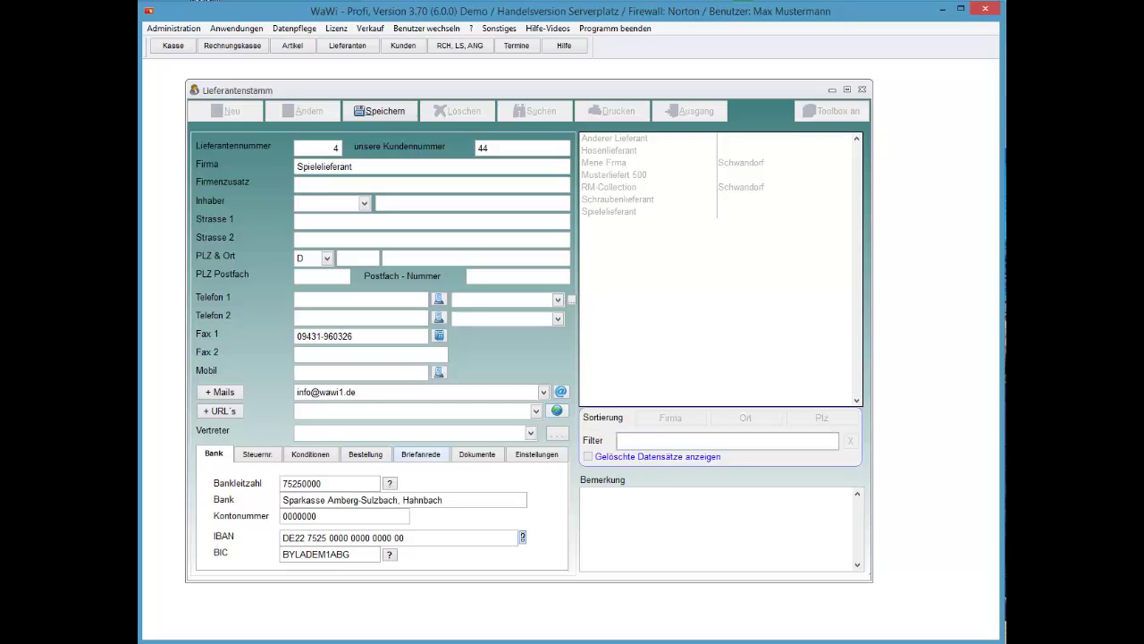
Display Spielelieferant's Konditionen with empty Rabatt, Skonto and Valuta, then return to Firma
click(257, 454)
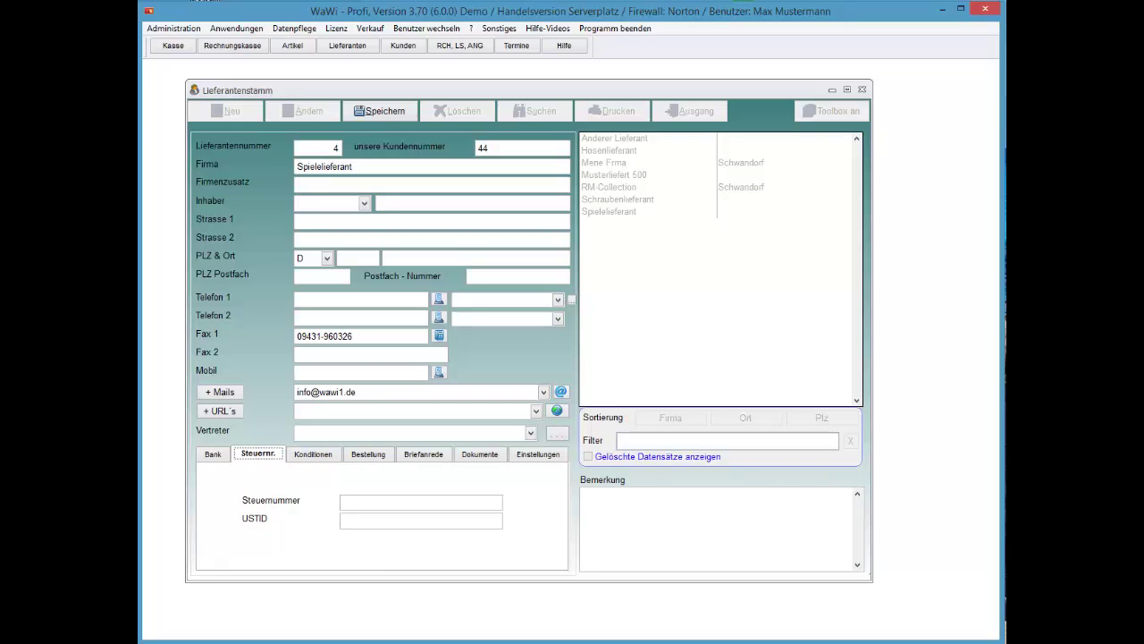
click(311, 454)
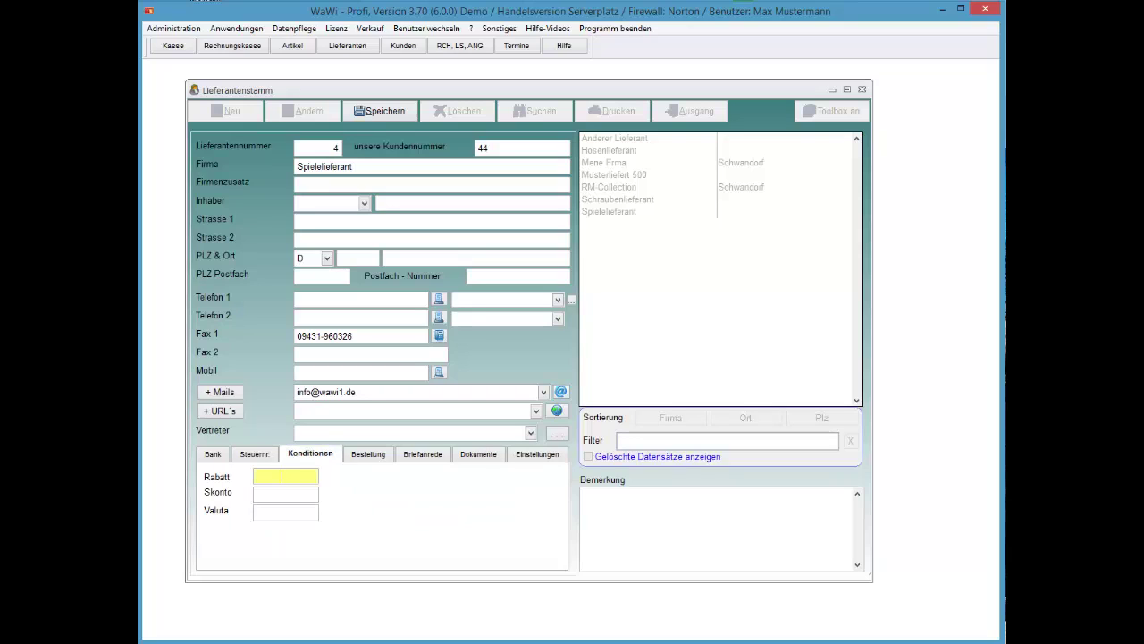
click(285, 513)
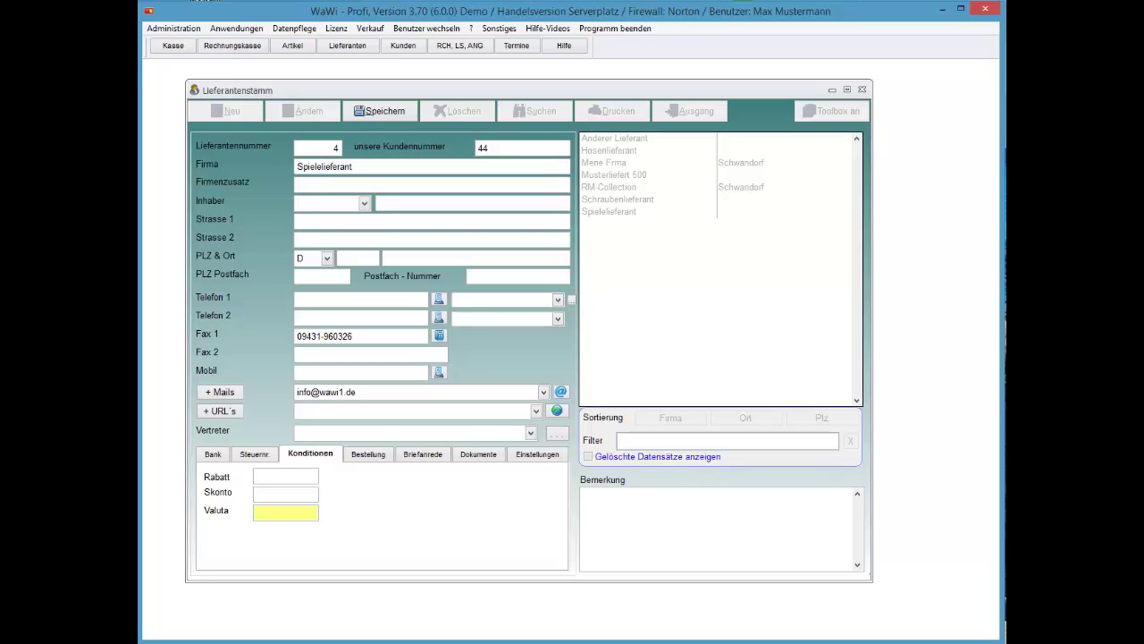
click(315, 166)
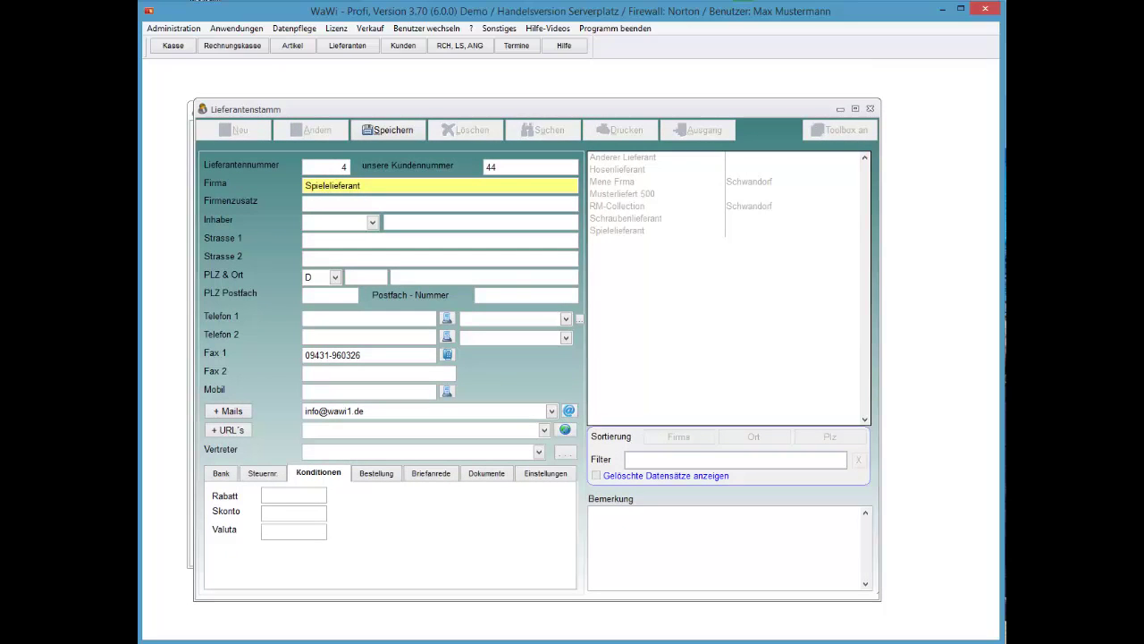
Step through the supplier's Bestellung, Briefanrede and Dokumente tabs, ending on Einstellungen
click(372, 472)
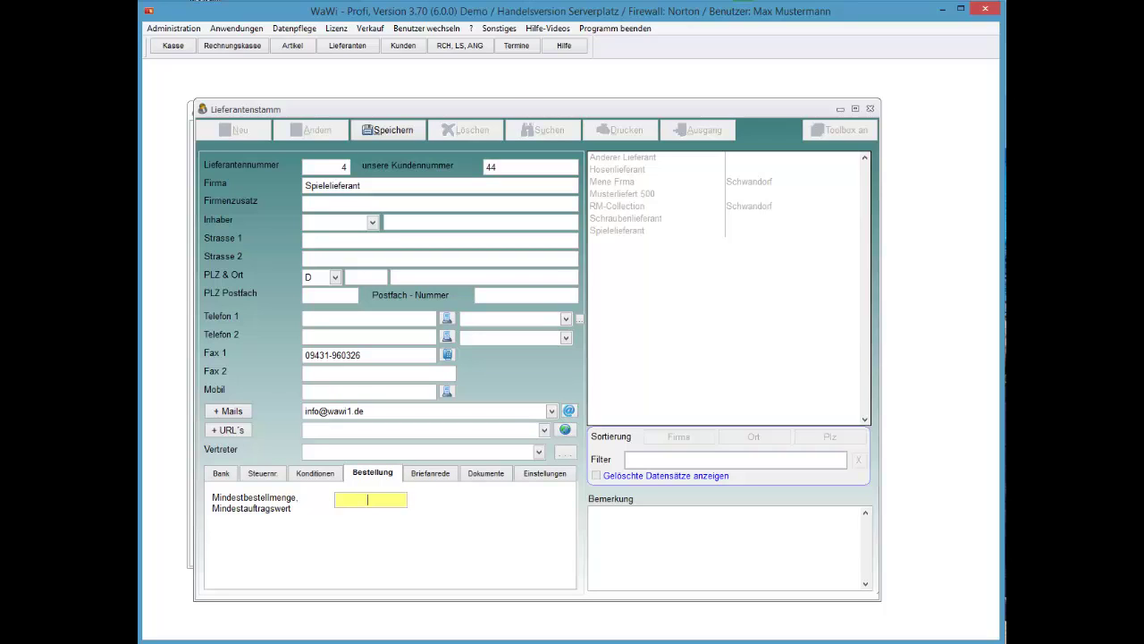
key(Tab)
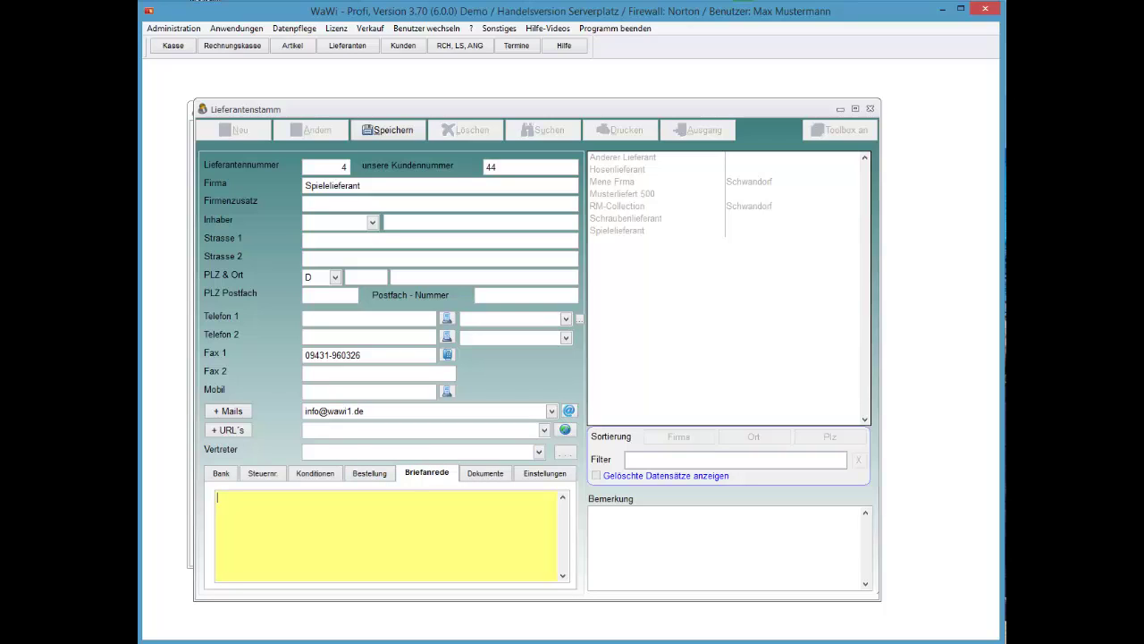
key(Tab)
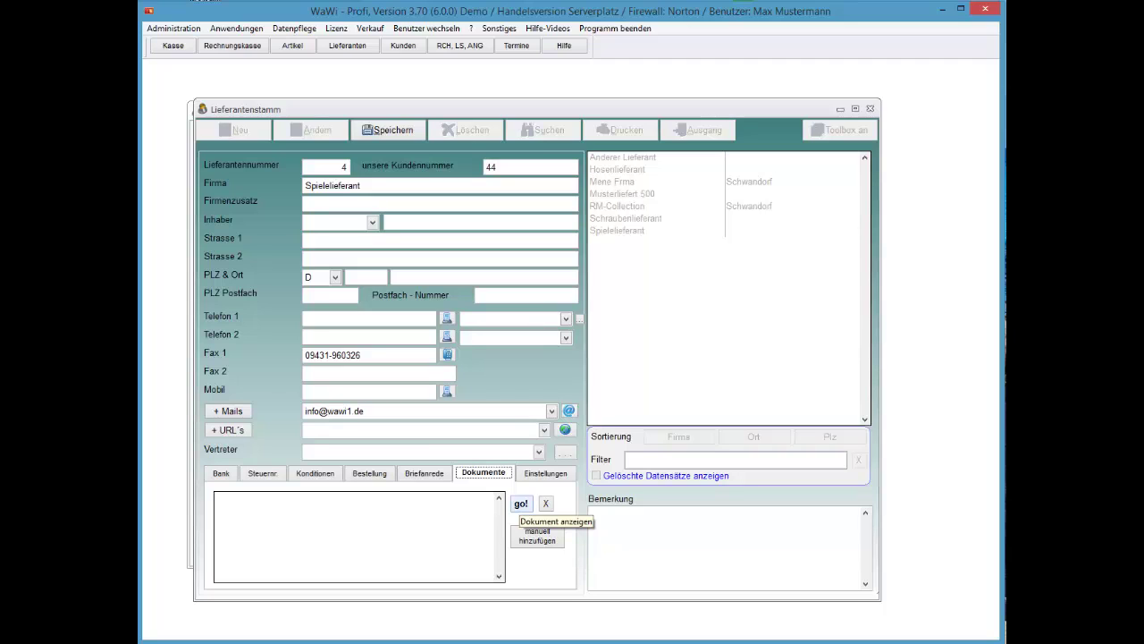
click(545, 473)
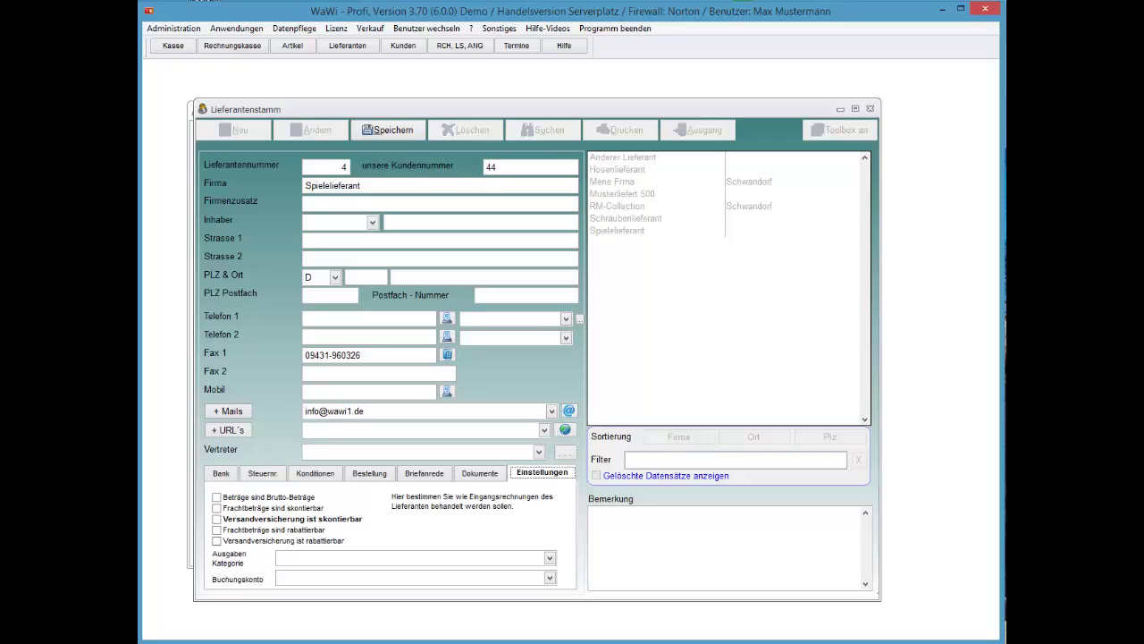
Make freight discountable, set Ausgaben Kategorie Werbung and Buchungskonto Geschäftskonto, then save
click(268, 507)
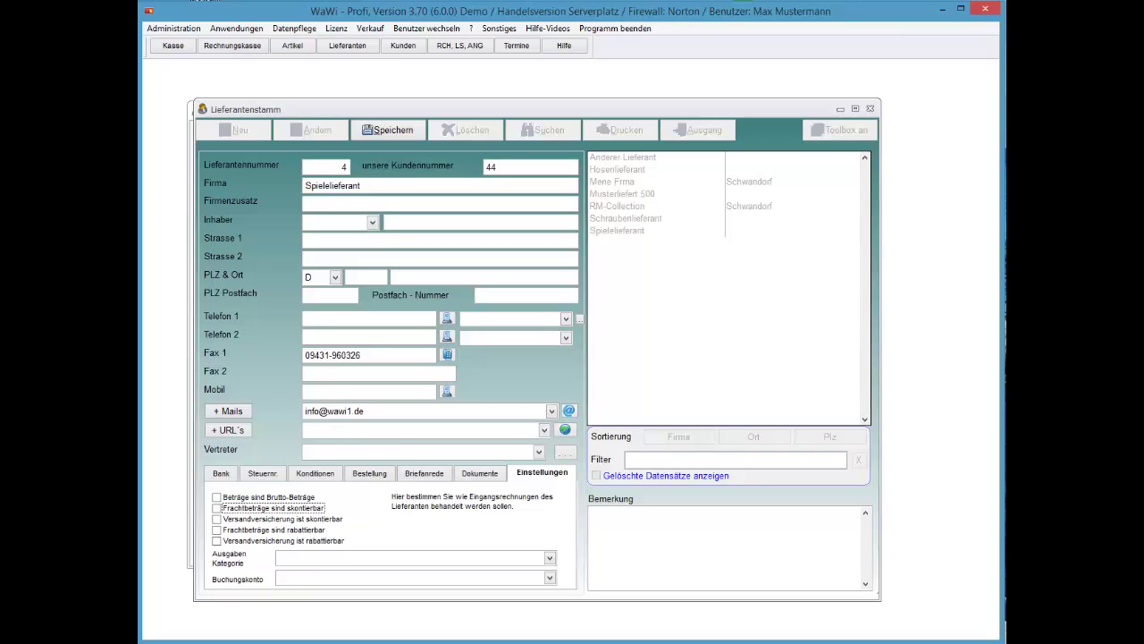
click(550, 557)
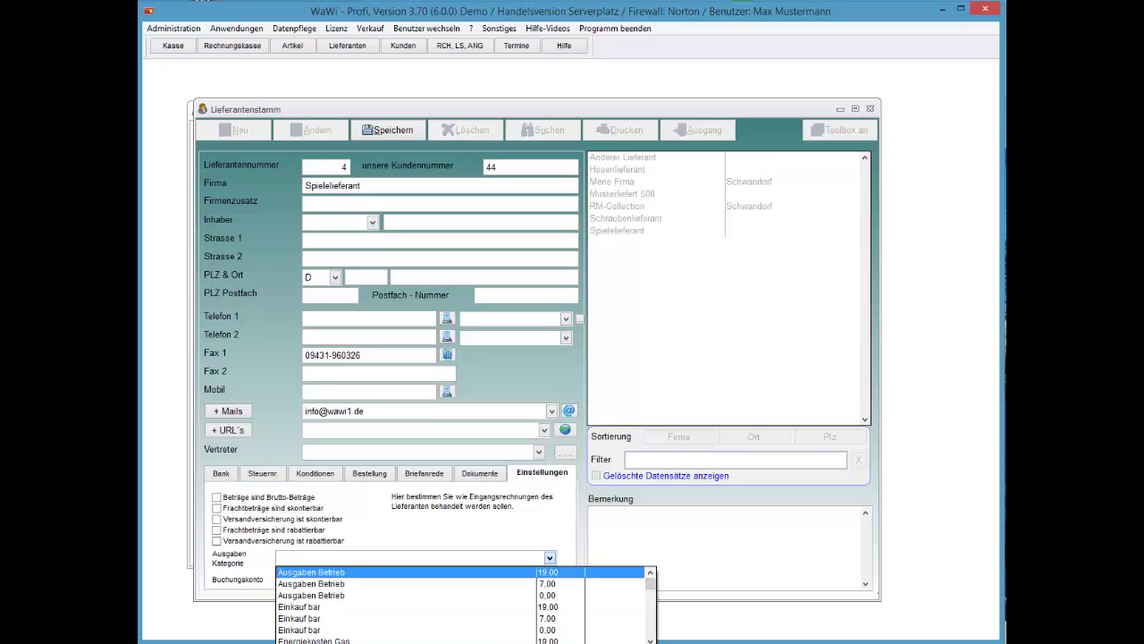
key(Down)
key(Down)
key(Down)
key(Down)
key(Down)
key(Down)
key(Down)
key(Down)
key(Down)
key(Down)
key(Down)
key(Down)
key(Down)
key(Down)
key(Down)
key(Down)
key(Down)
key(Down)
key(Down)
key(Down)
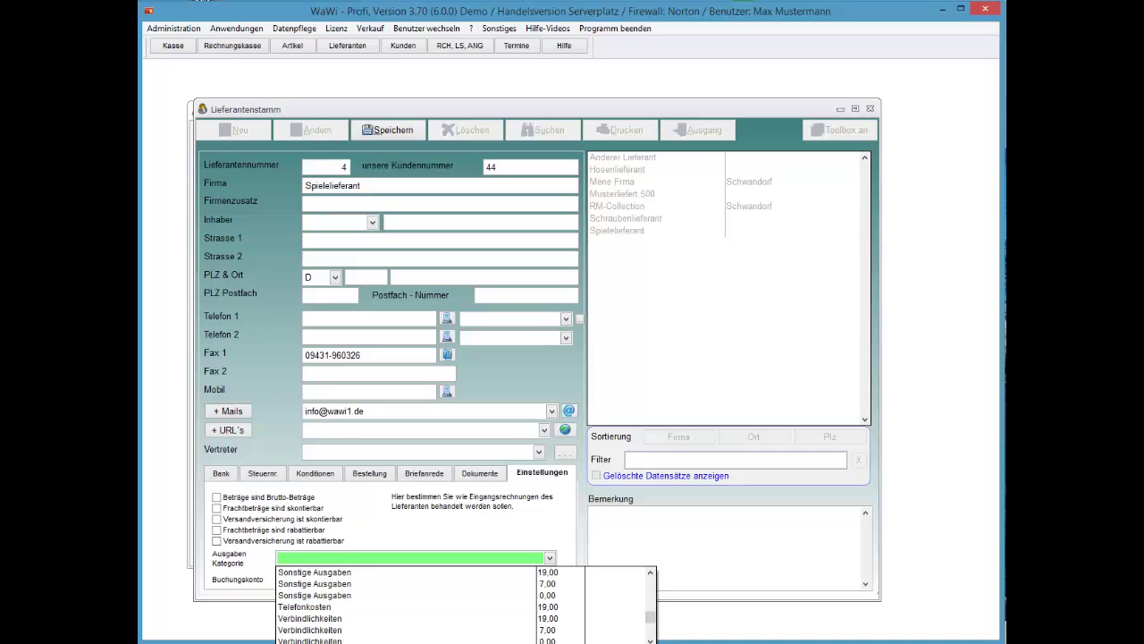
scroll(460, 605, up, 2)
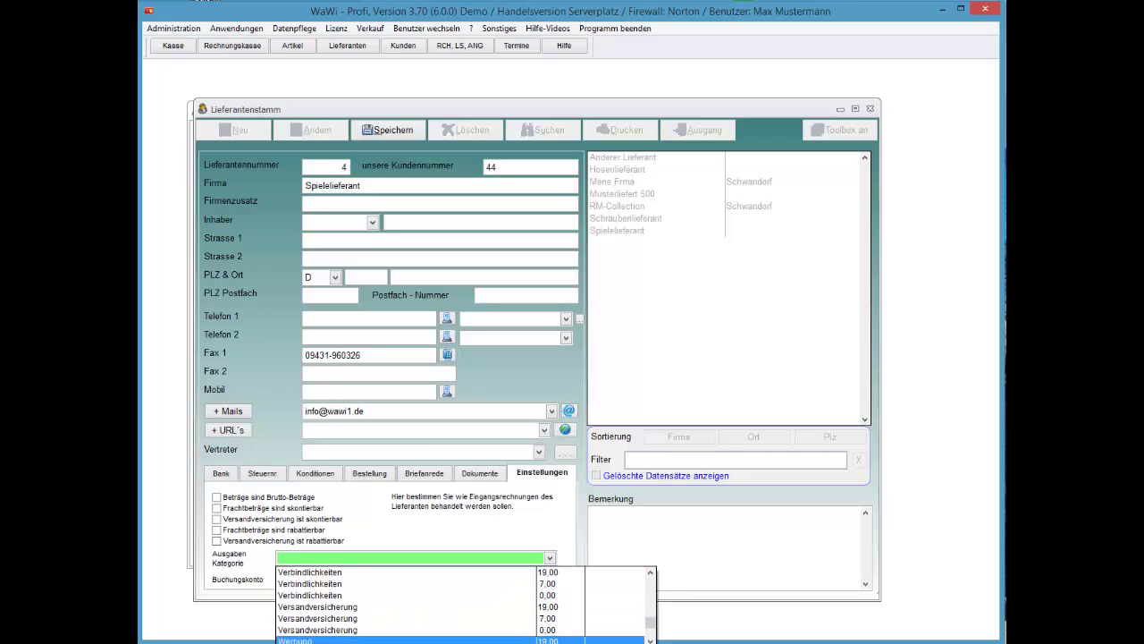
click(461, 640)
key(Tab)
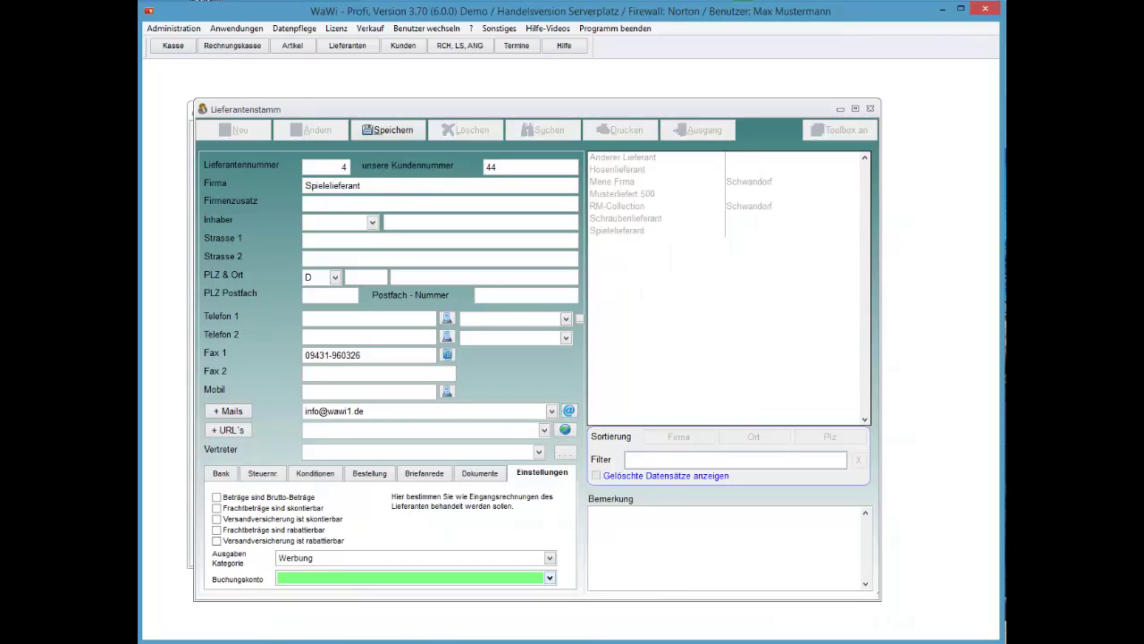
key(Return)
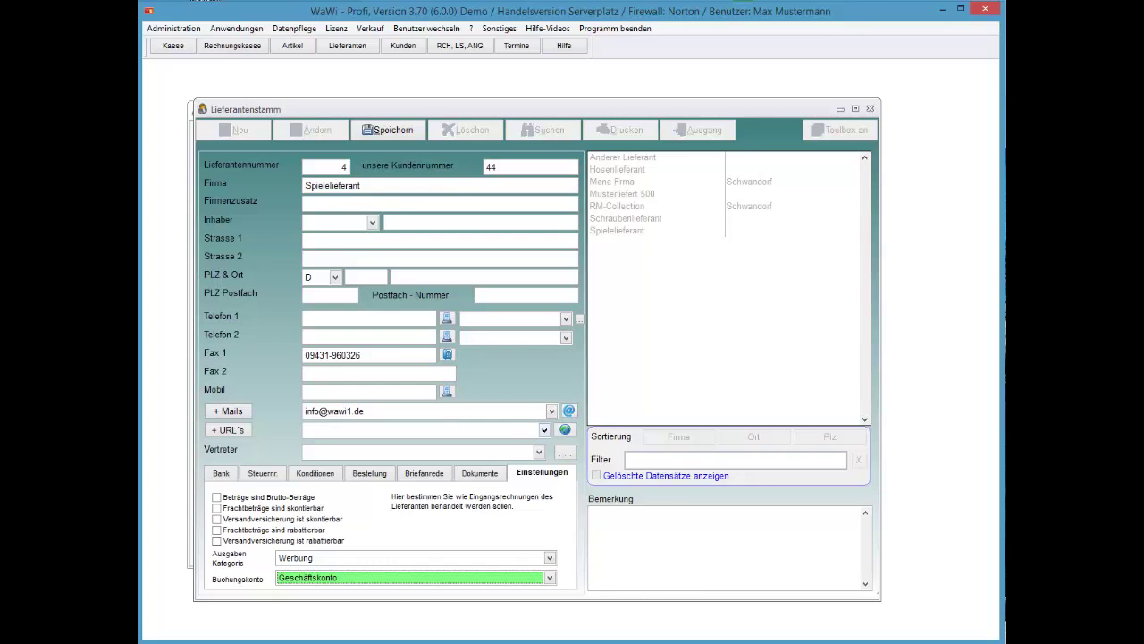
click(387, 130)
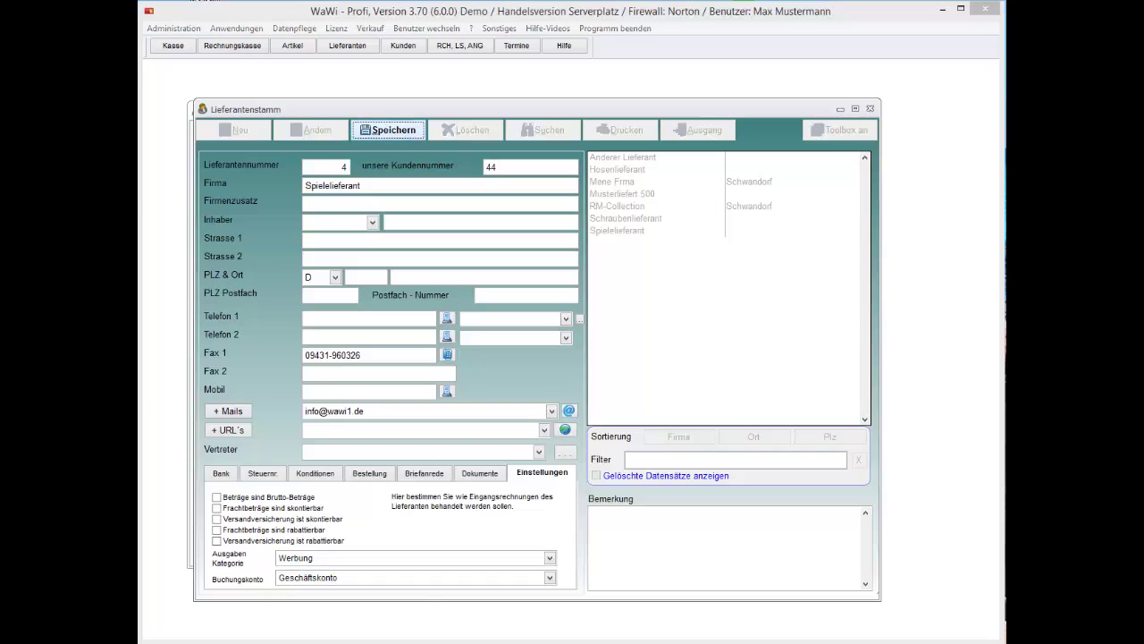
click(580, 362)
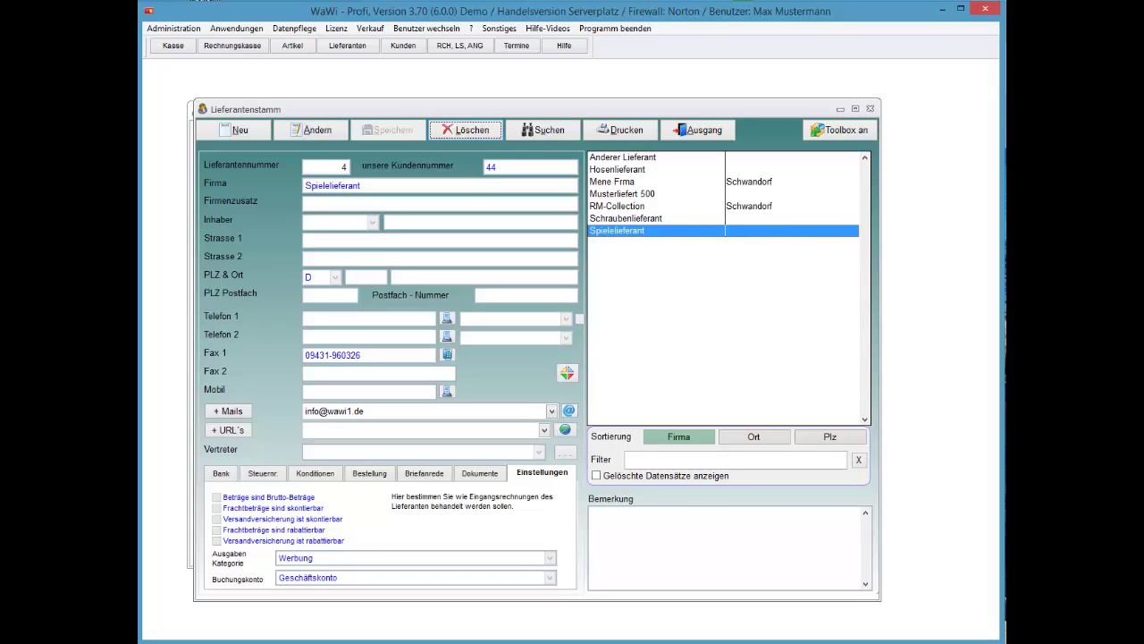
Select Musterliefert 500 and review its Lieferantenwerte invoice overview, then close it
click(635, 193)
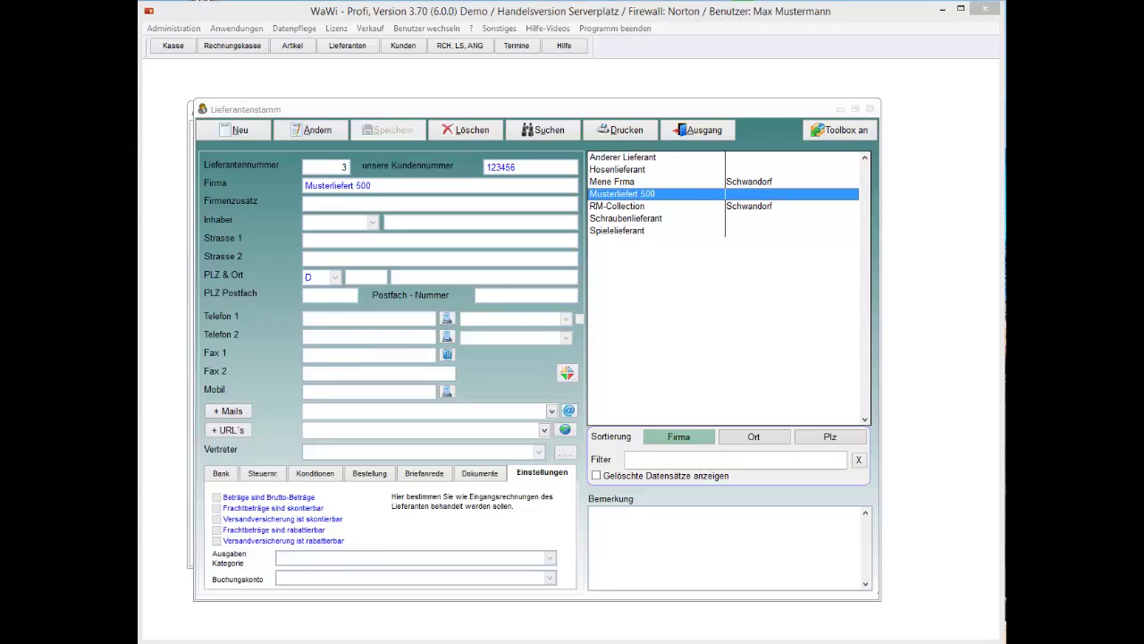
right_click(643, 198)
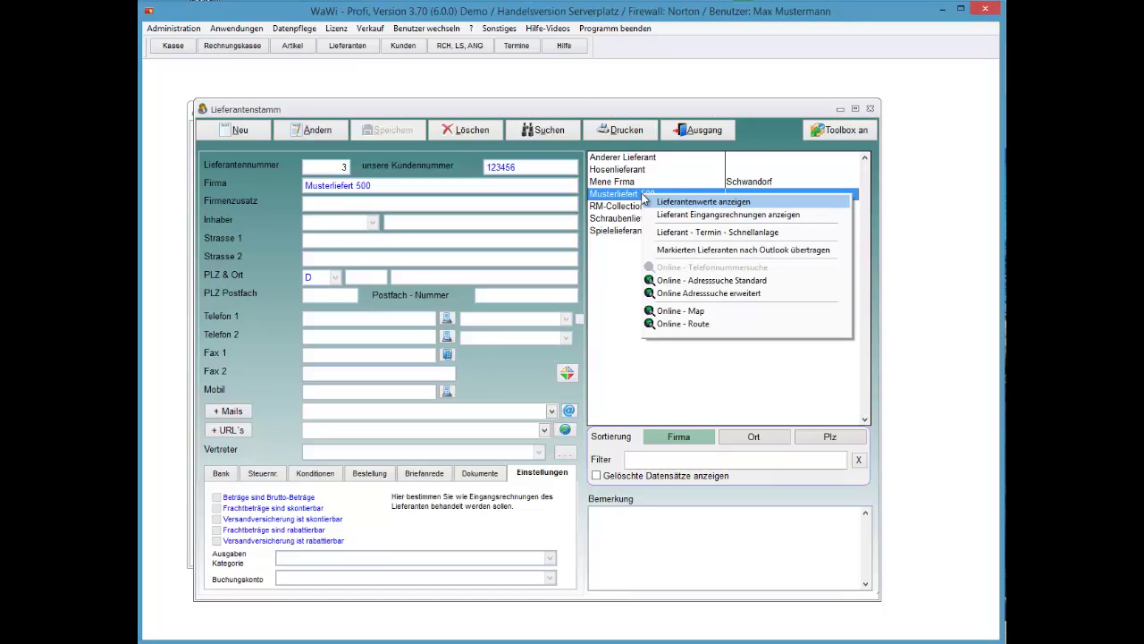
click(646, 200)
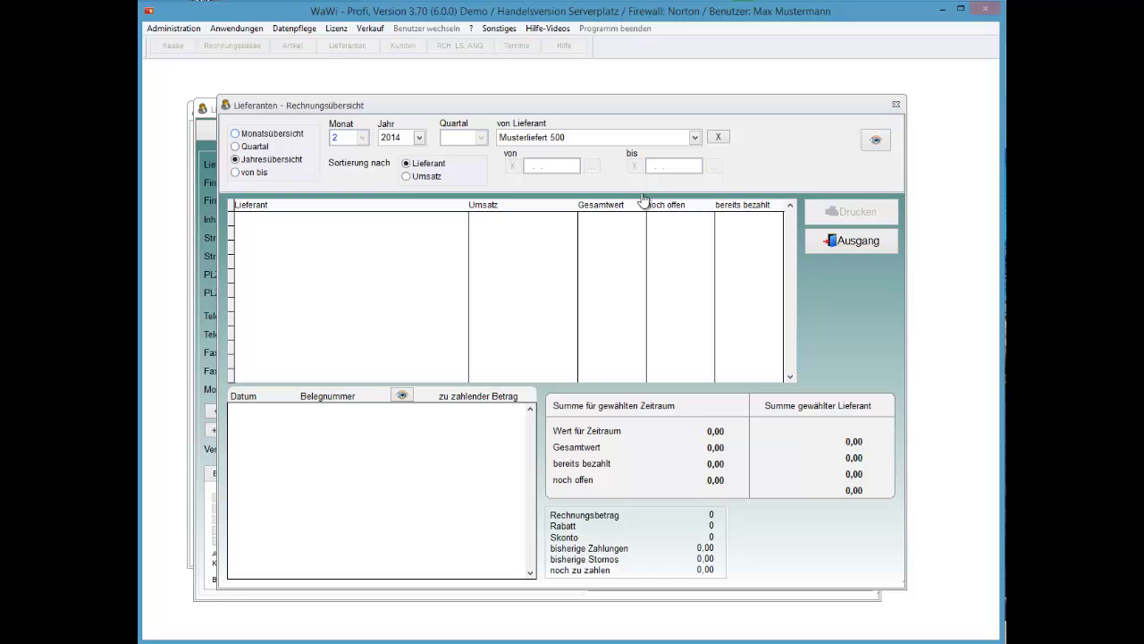
key(Escape)
Review Musterliefert 500's incoming invoices, close them, and start a quick appointment
key(Down)
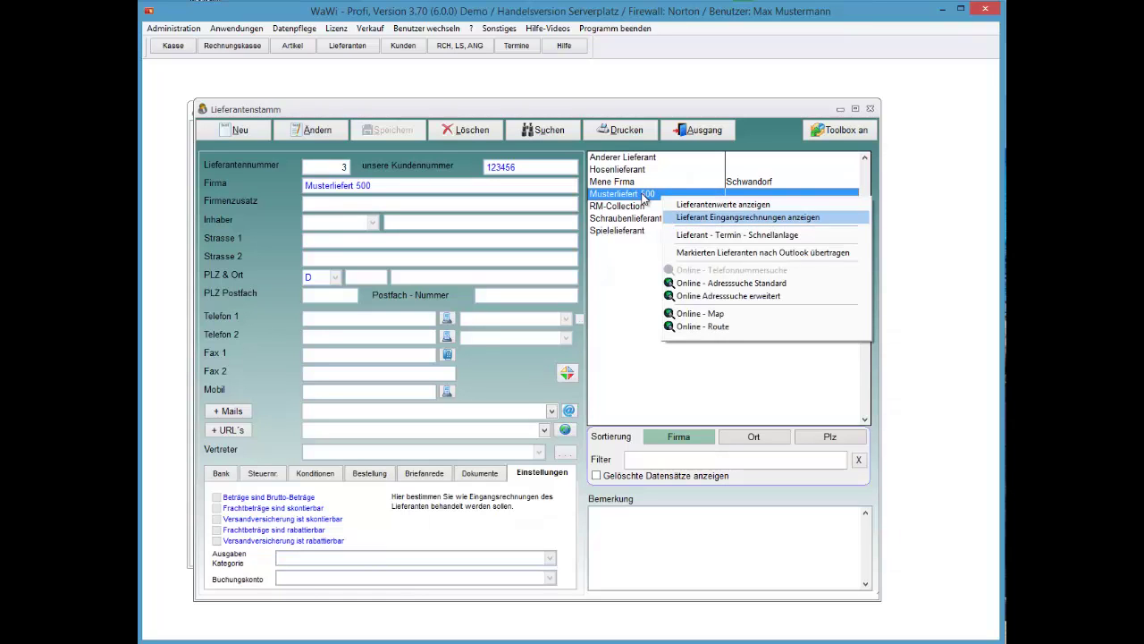
key(Return)
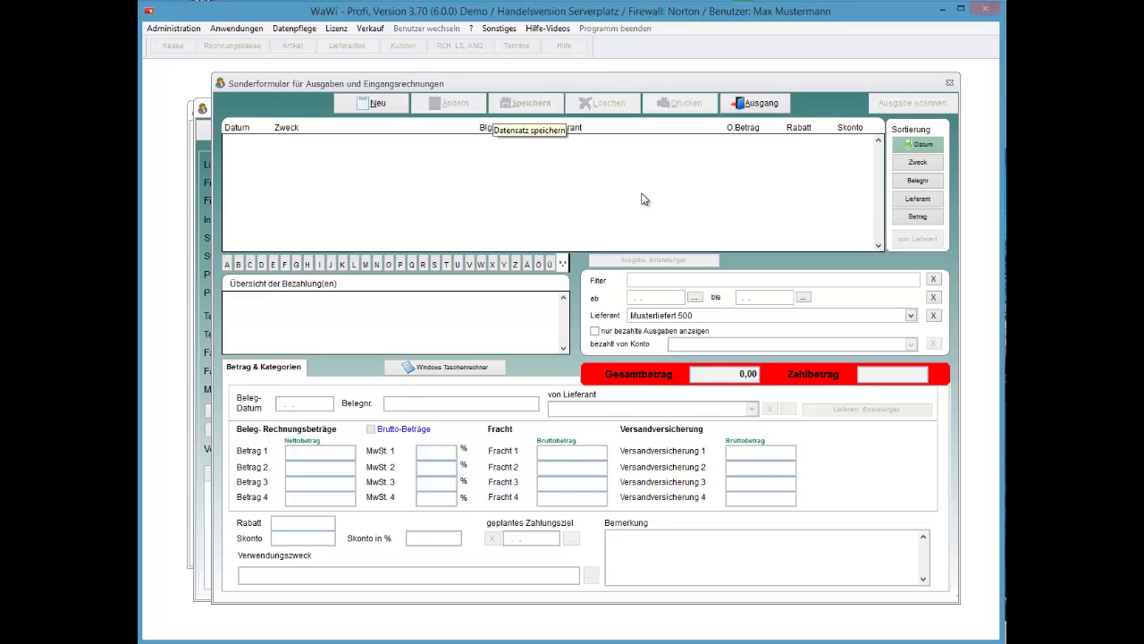
key(Escape)
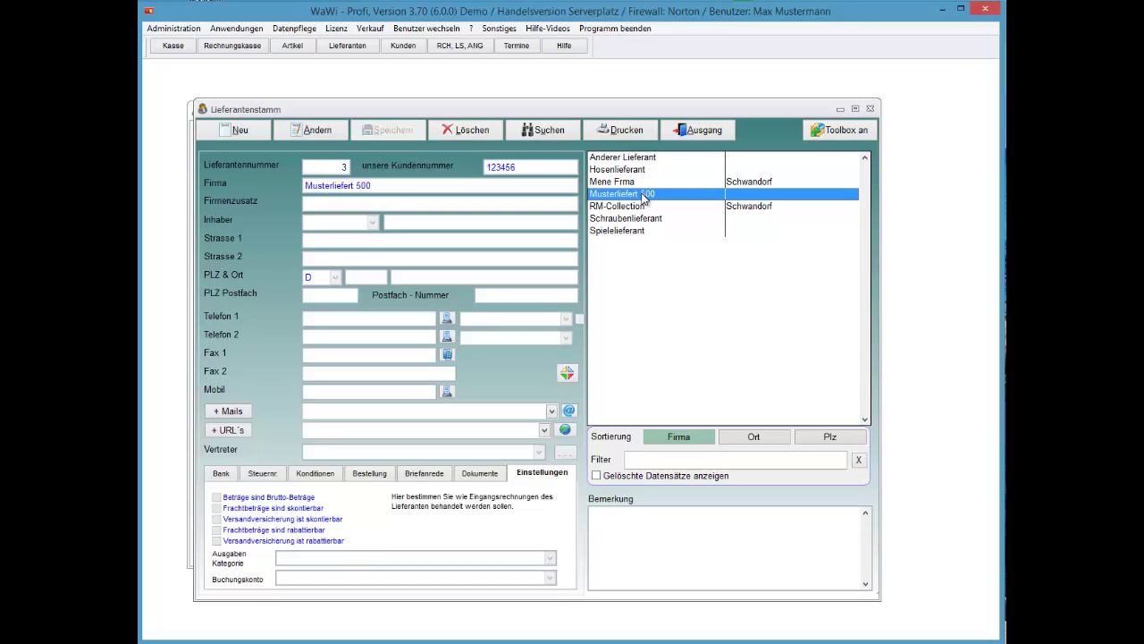
right_click(644, 198)
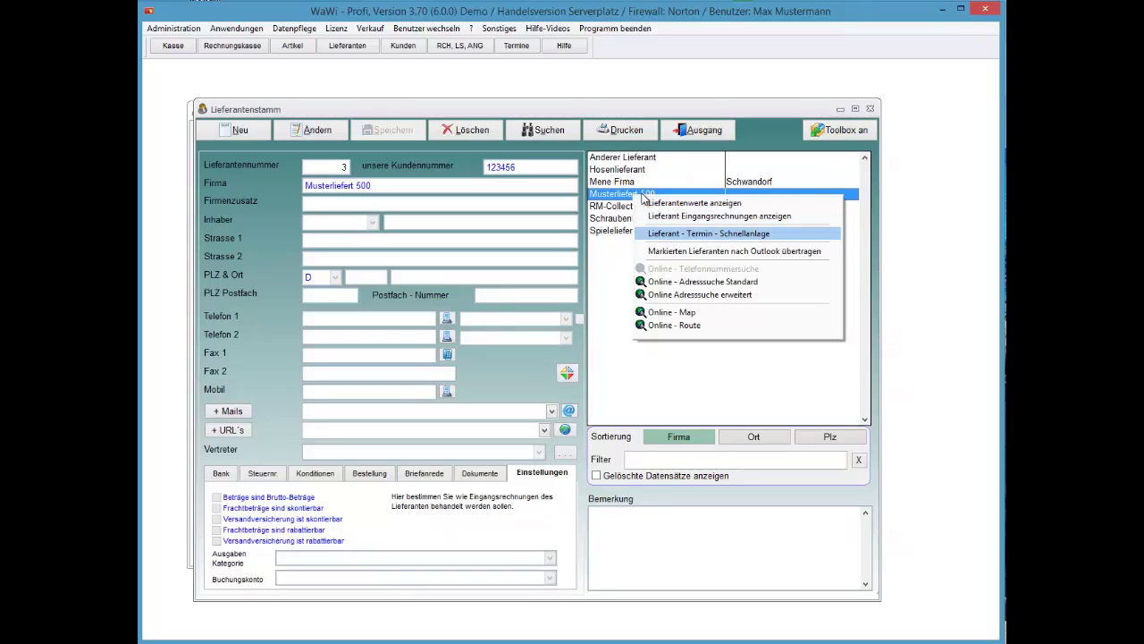
key(Return)
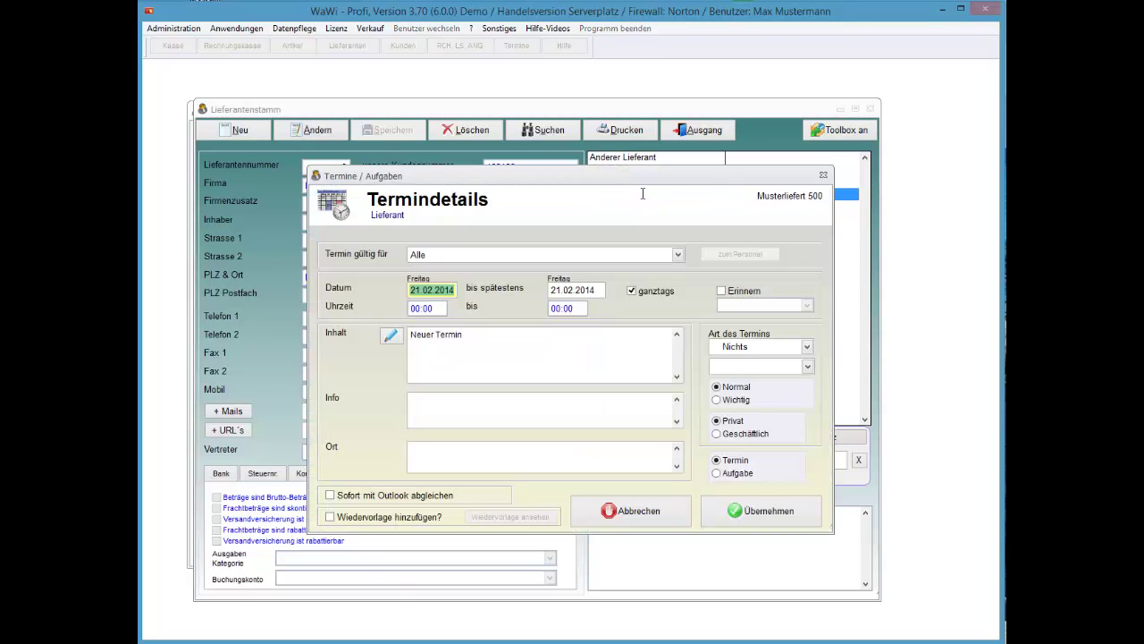
Set the appointment to 27.02.2014, not all-day, with location 'sad'
key(F4)
key(Return)
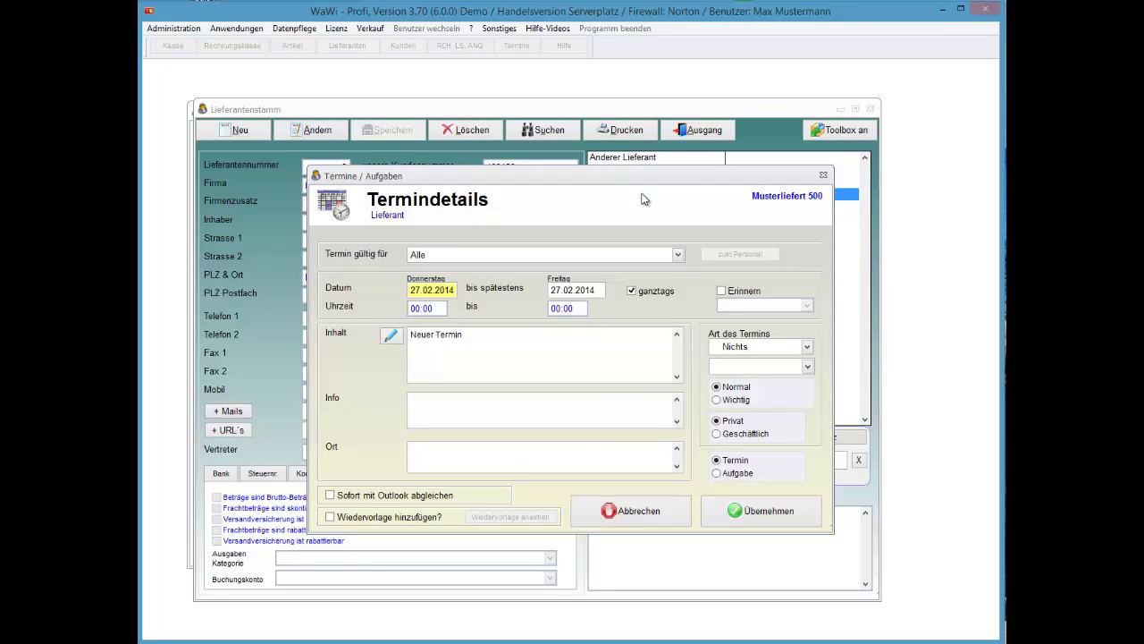
key(alt+g)
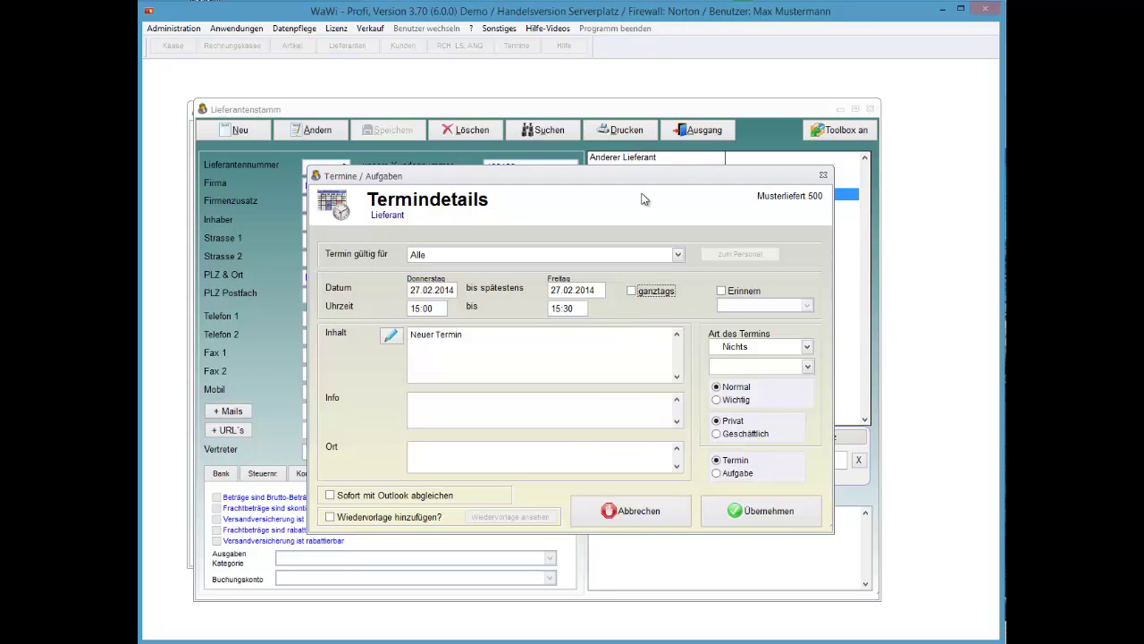
key(Tab)
text(sad)
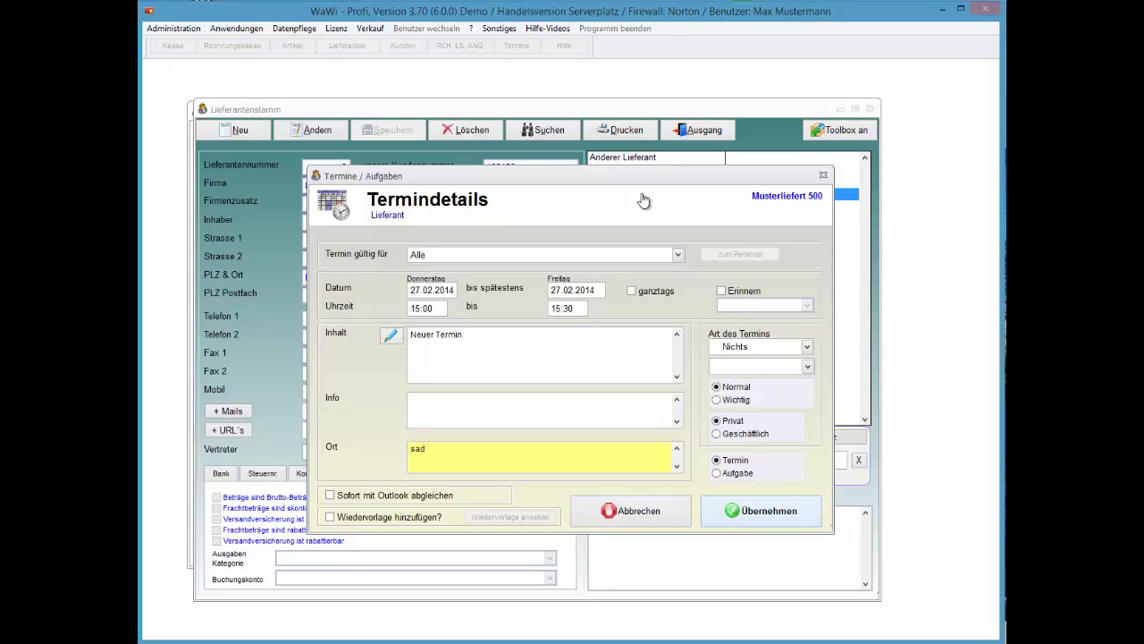
Set the appointment type to Geschäftlich and status Abwesend, then save it
key(Tab)
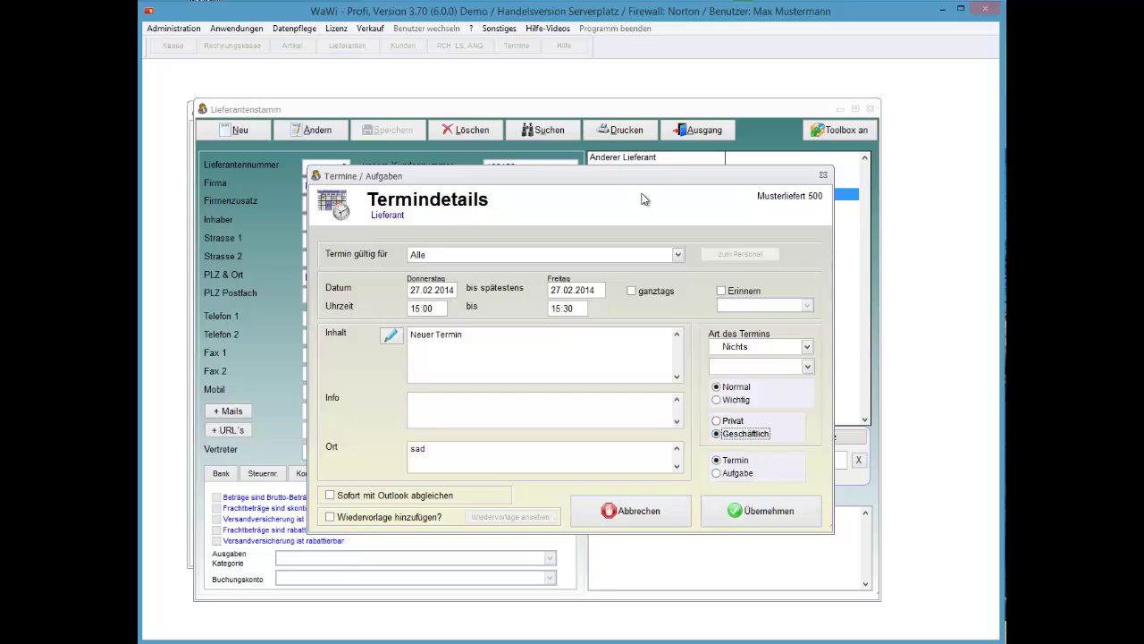
key(F4)
key(Down)
key(Down)
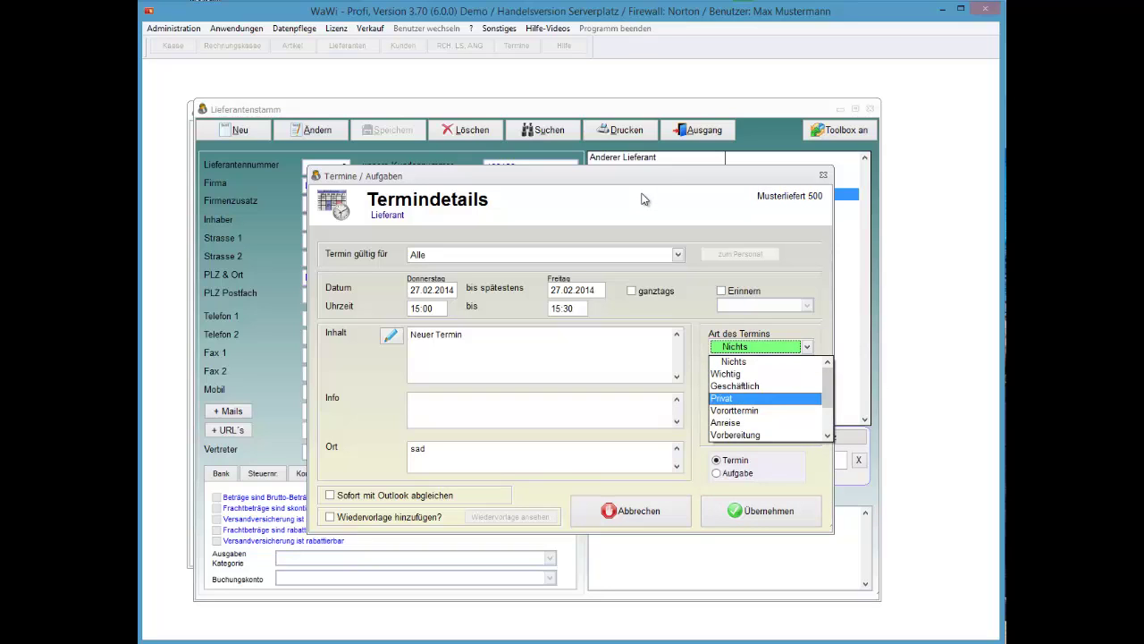
key(Return)
key(Tab)
key(F4)
key(Down)
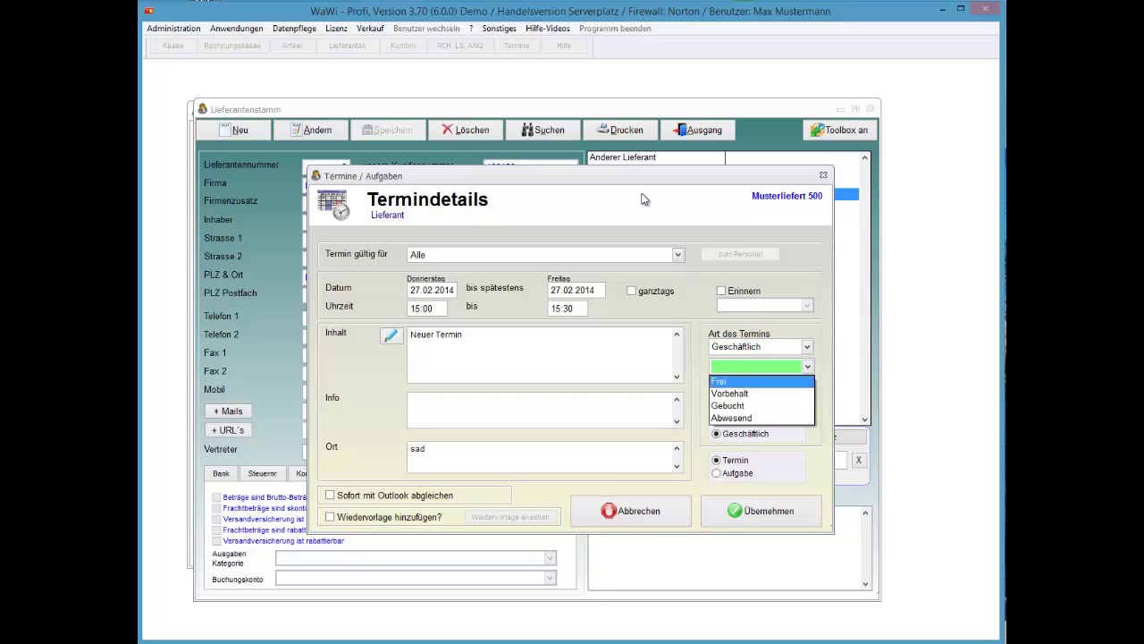
key(Down)
key(Down)
key(Return)
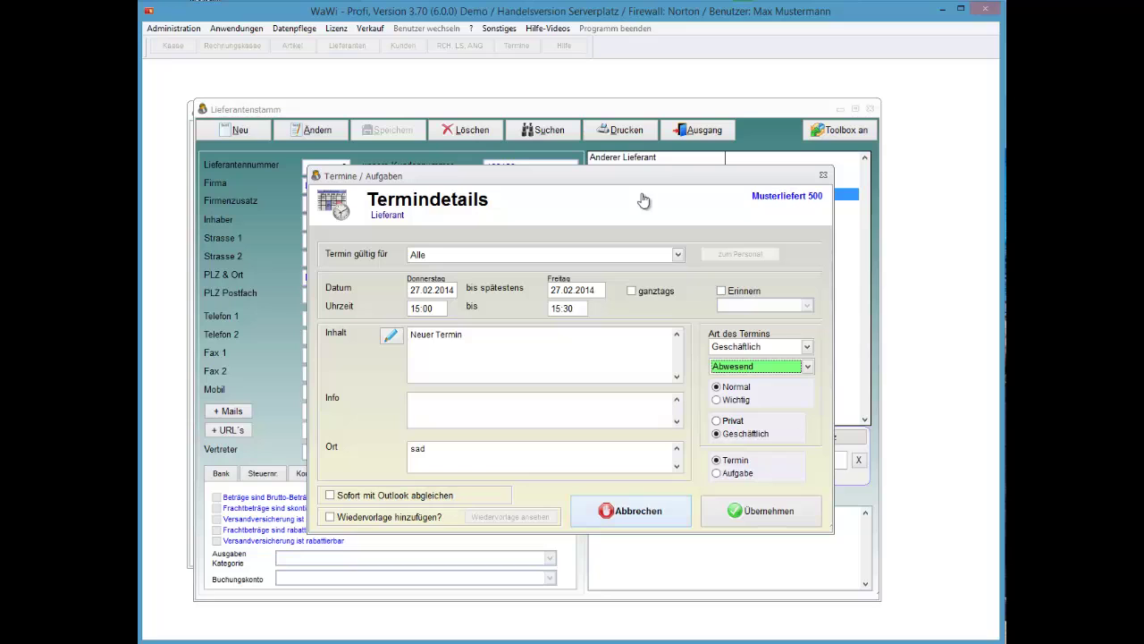
key(Return)
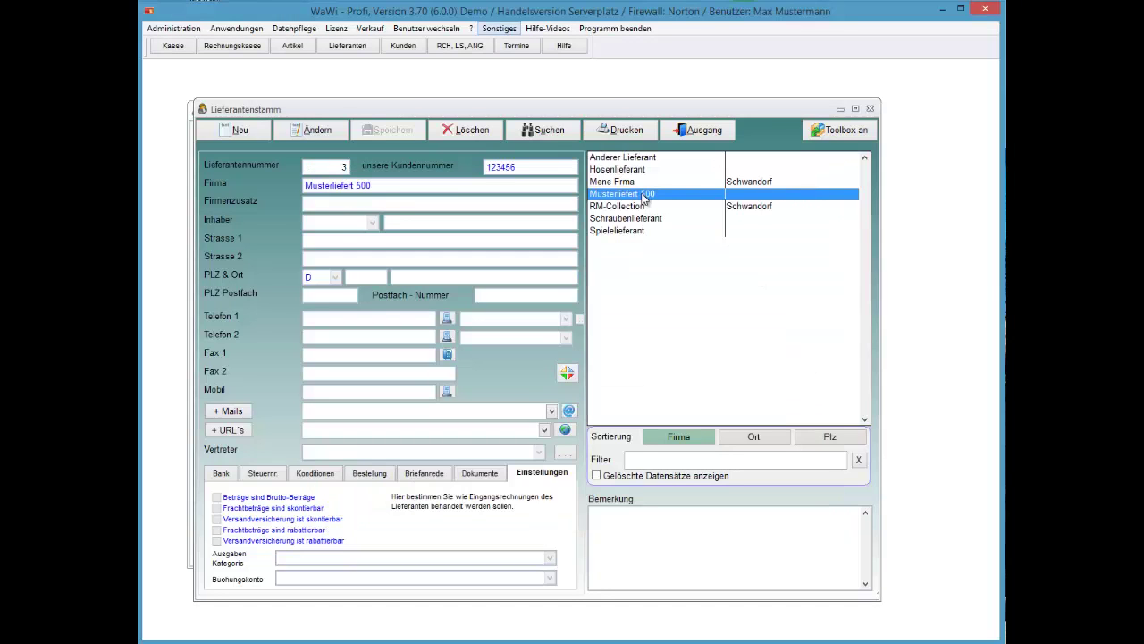
key(F4)
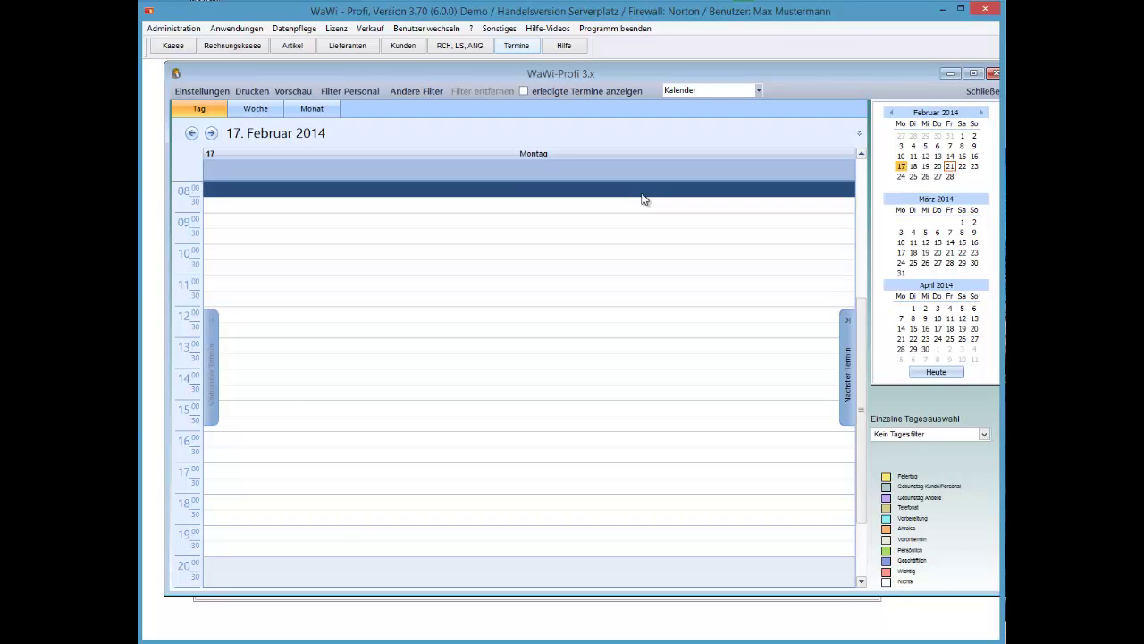
key(ctrl+alt+3)
key(ctrl+alt+4)
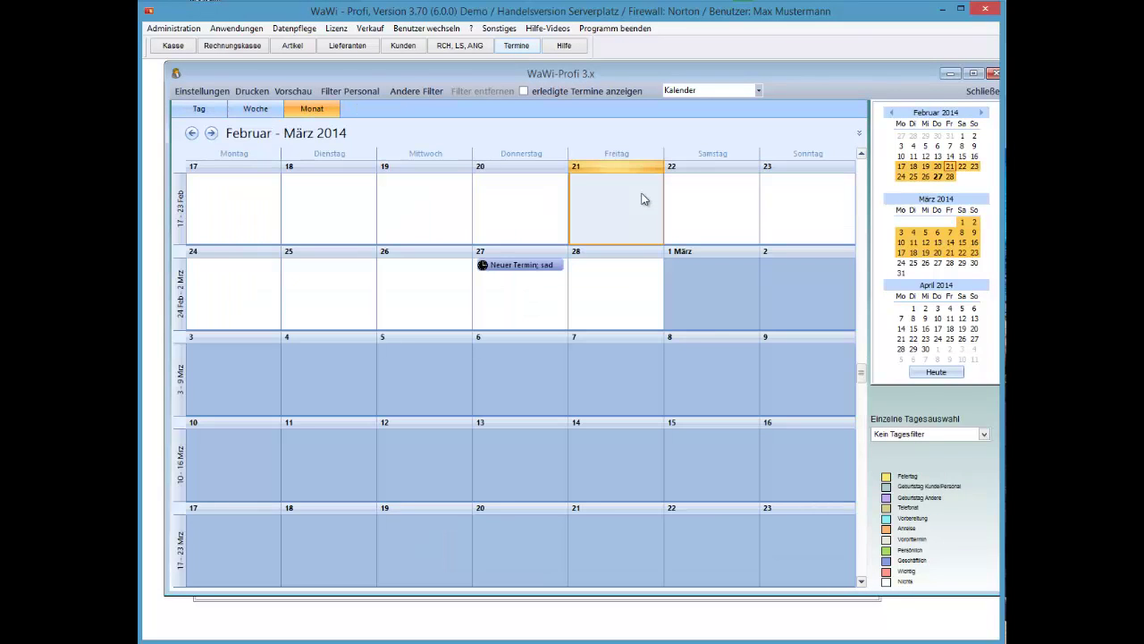
key(Tab)
key(Return)
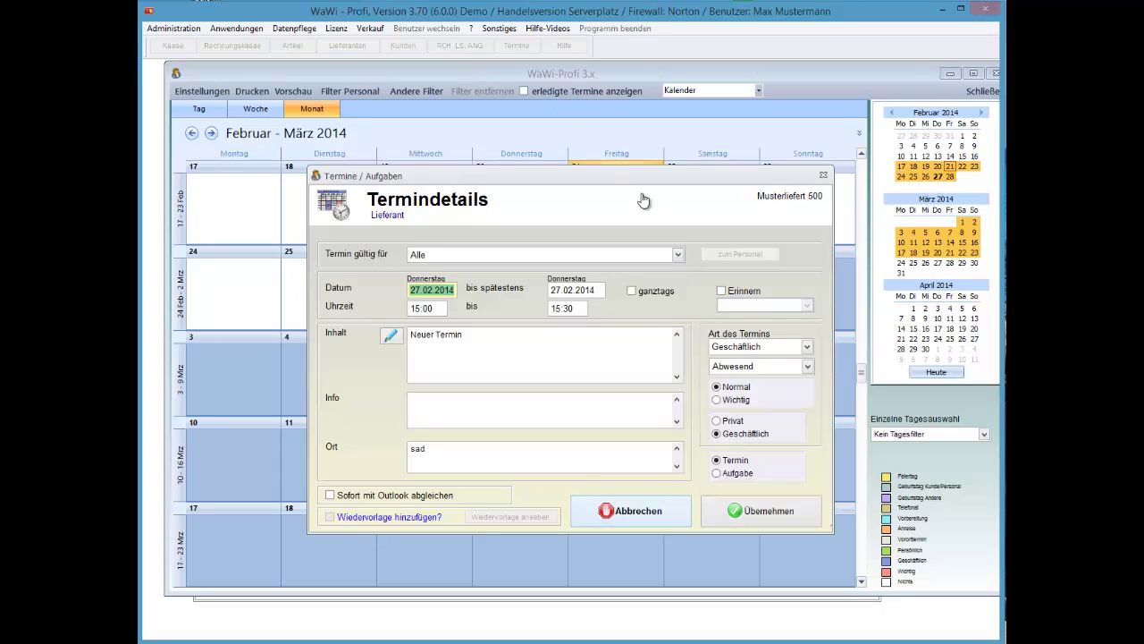
click(644, 200)
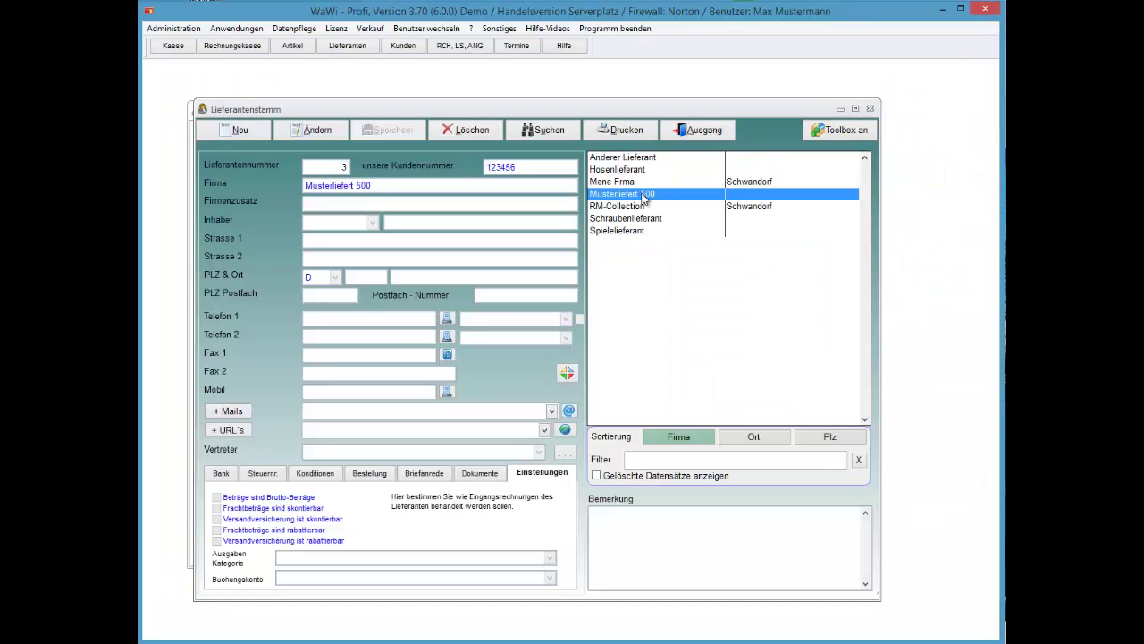
Browse Musterliefert 500's online actions (address search, map, route) without choosing one
right_click(644, 199)
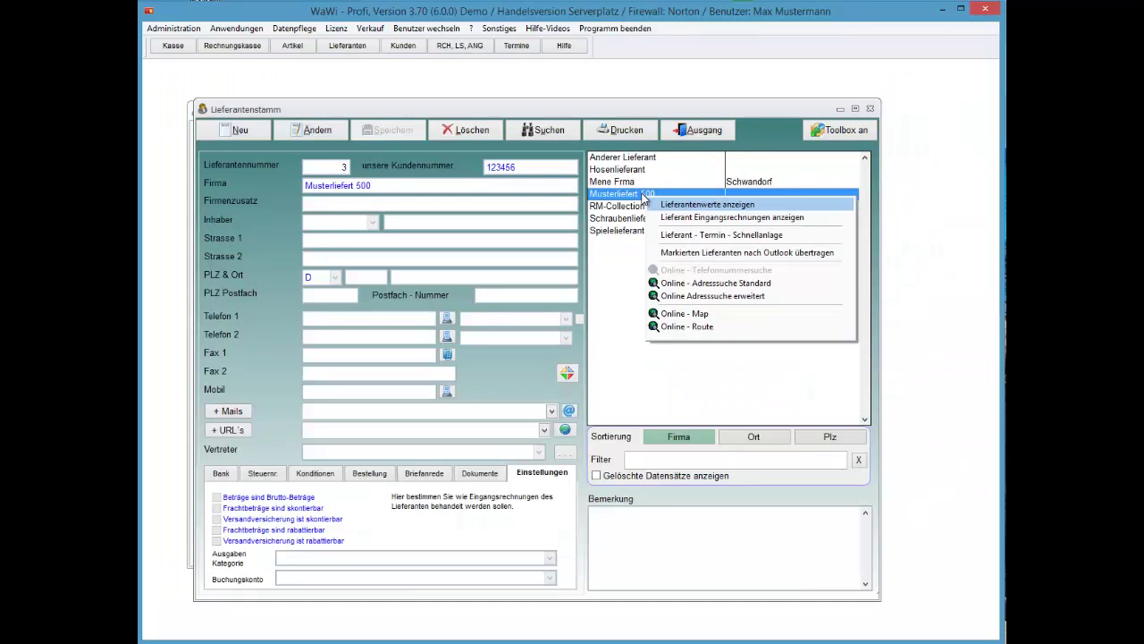
key(Down)
key(Down)
key(Down)
key(Down)
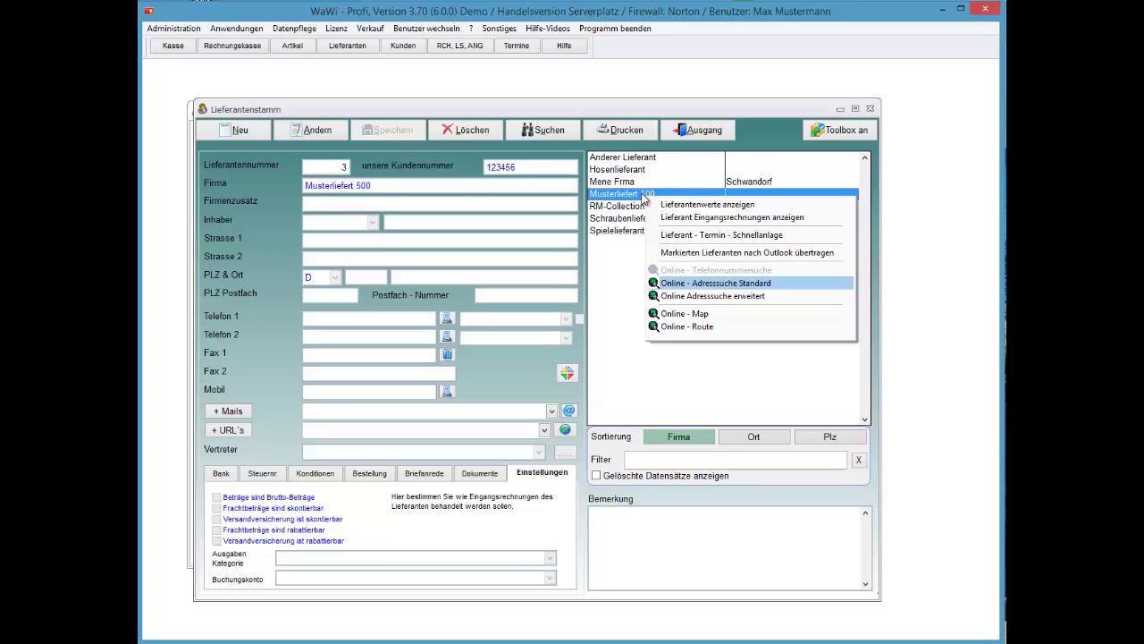
key(Down)
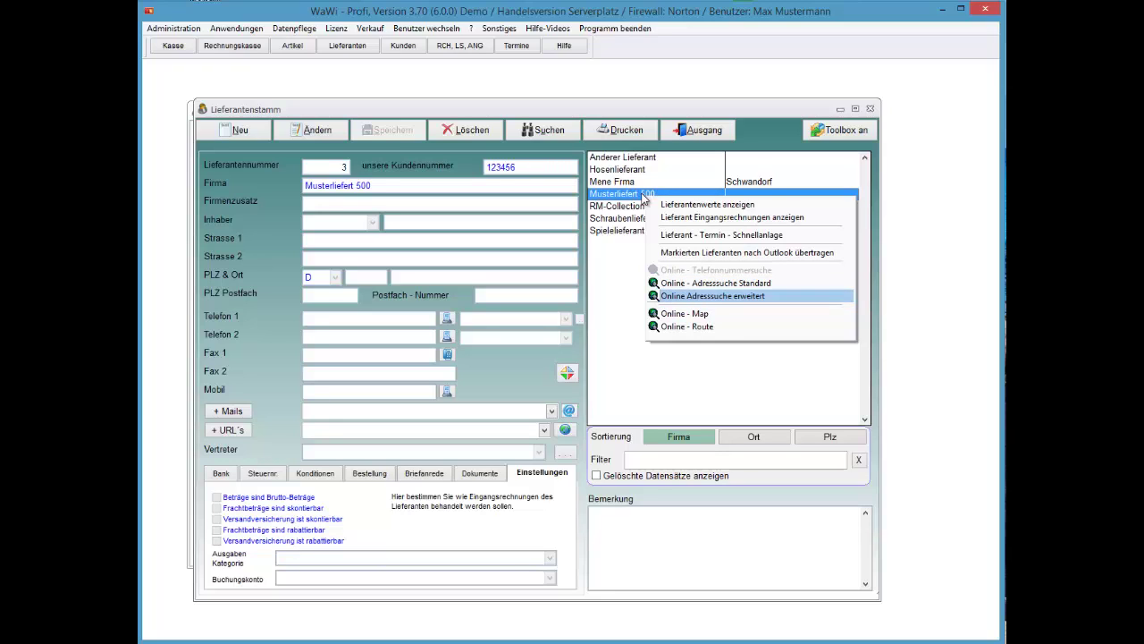
key(Down)
key(Down)
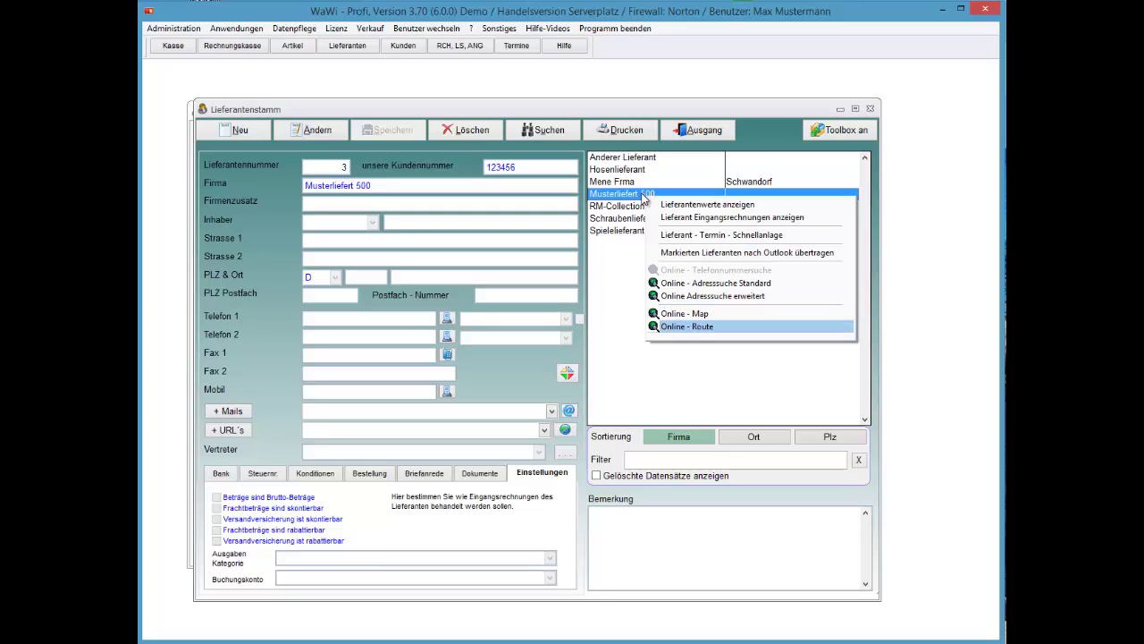
key(Up)
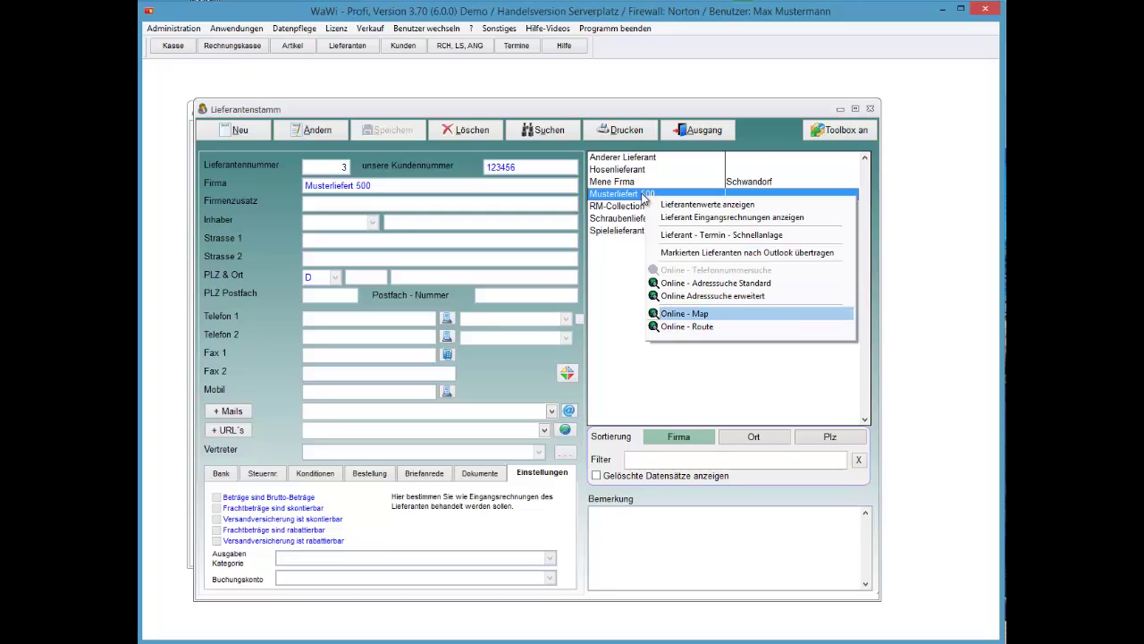
key(Down)
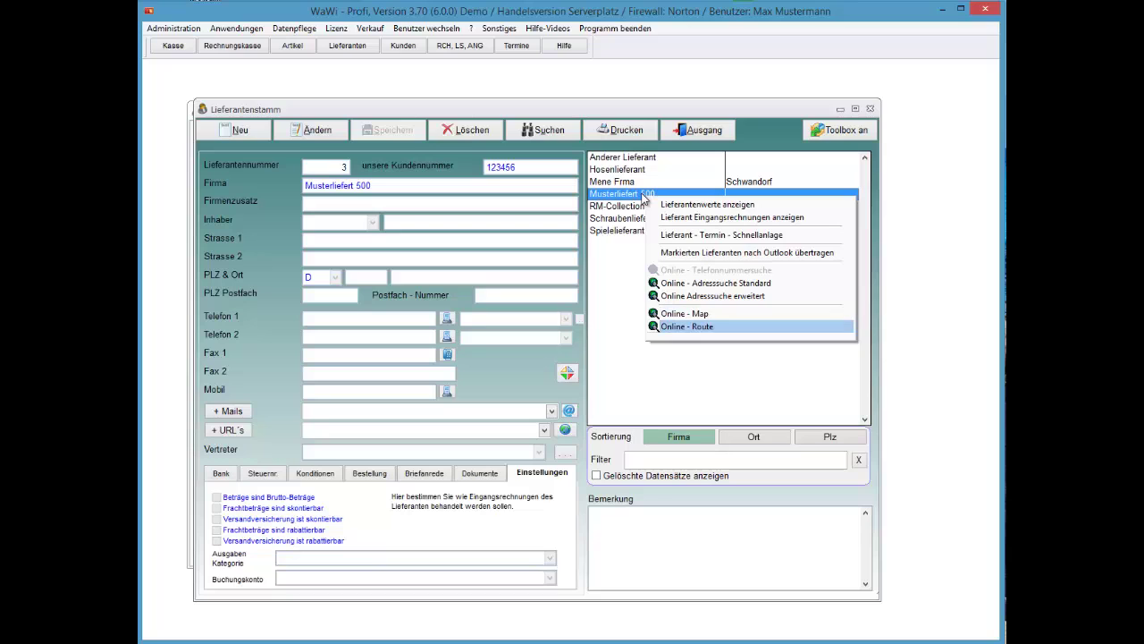
key(Return)
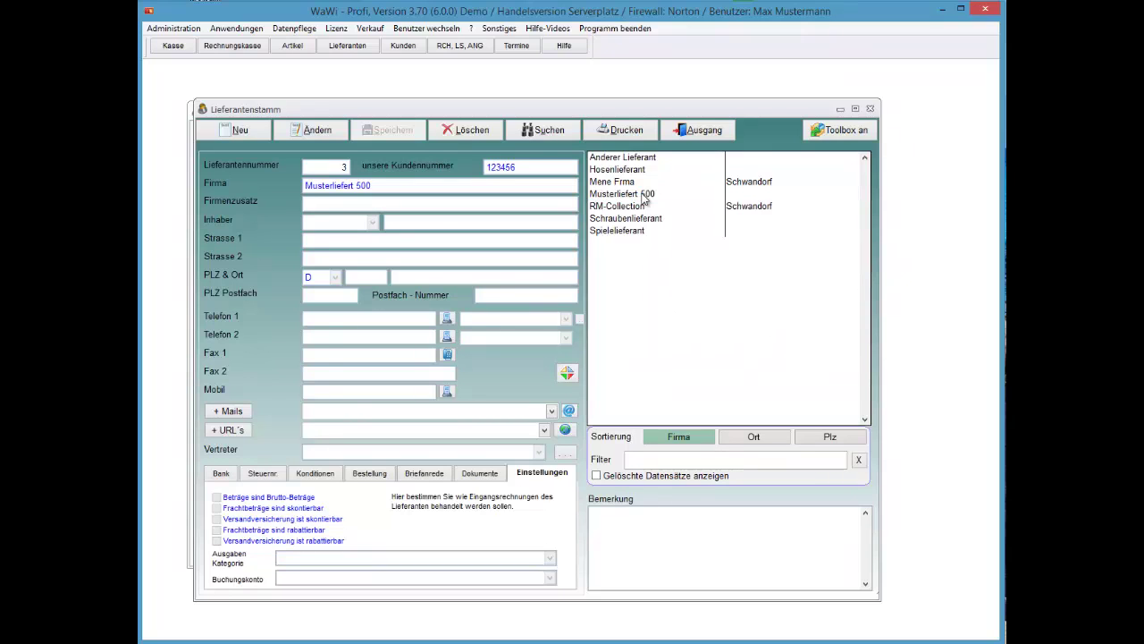
Select RM-Collection and highlight Online - Route in its actions menu
key(Down)
key(shift+F10)
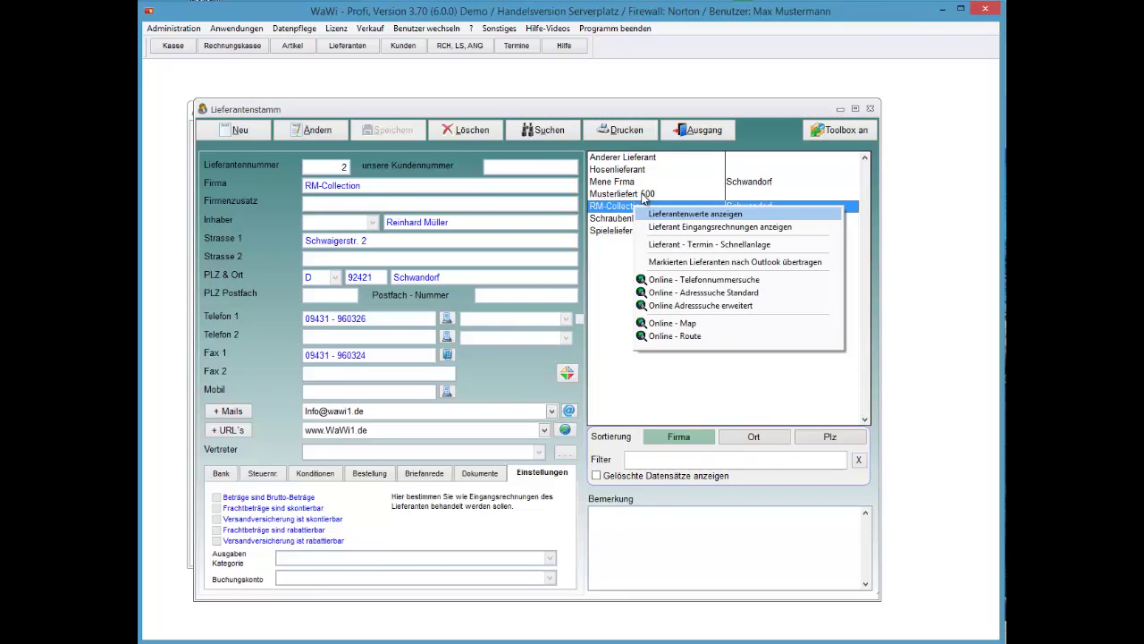
key(Down)
key(Down)
key(Down)
key(Down)
key(Down)
key(Down)
key(Down)
key(Down)
Open the Google Maps route to RM-Collection's Schwandorf address, then return to WaWi-Profi
key(Return)
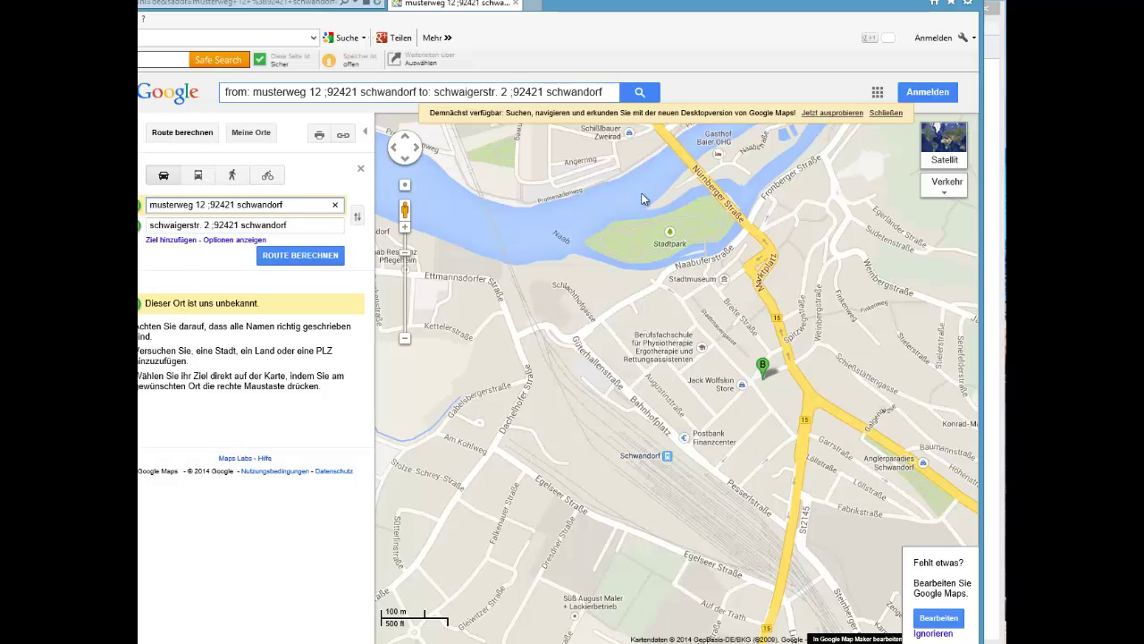
key(alt+Tab)
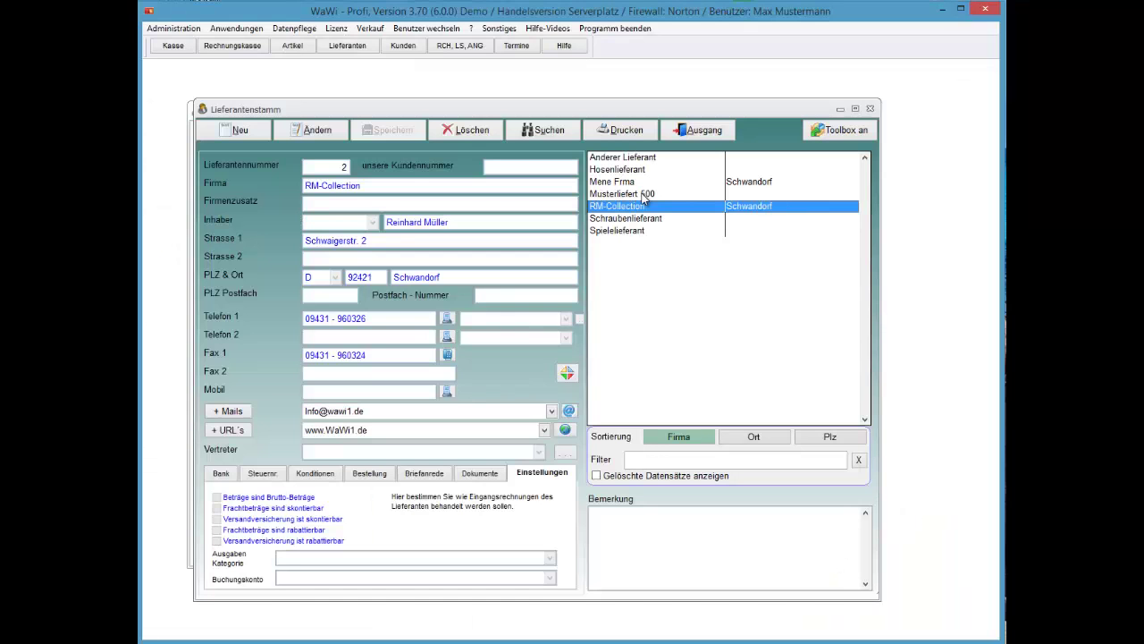
Turn on the supplier toolbox and view, then close, its Eingangsrechnungen form
right_click(645, 199)
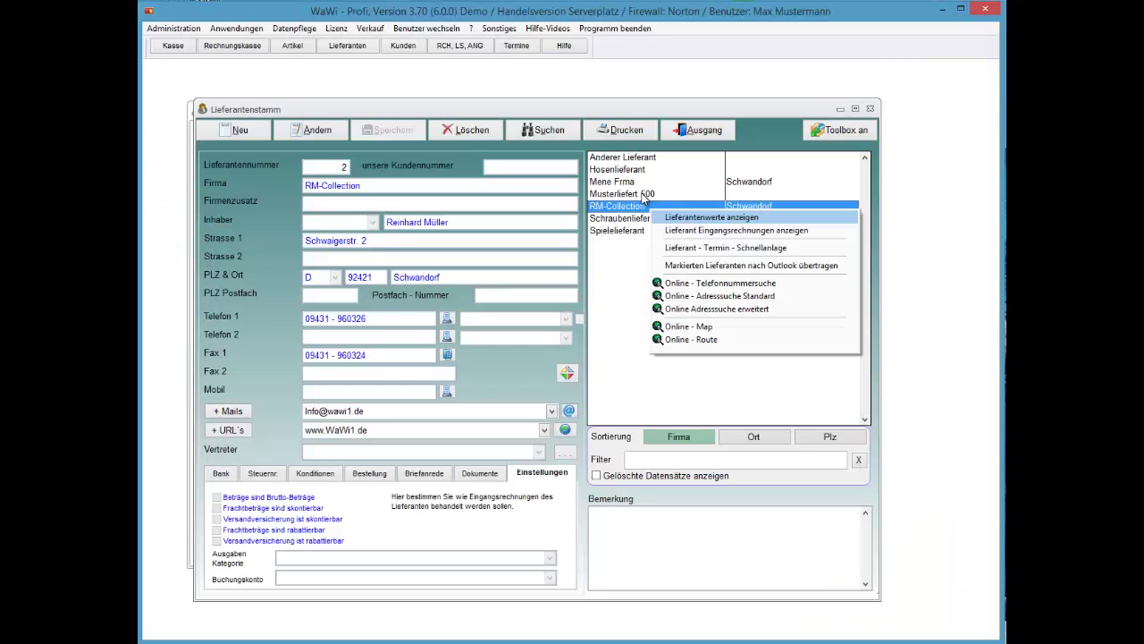
key(Escape)
key(alt+t)
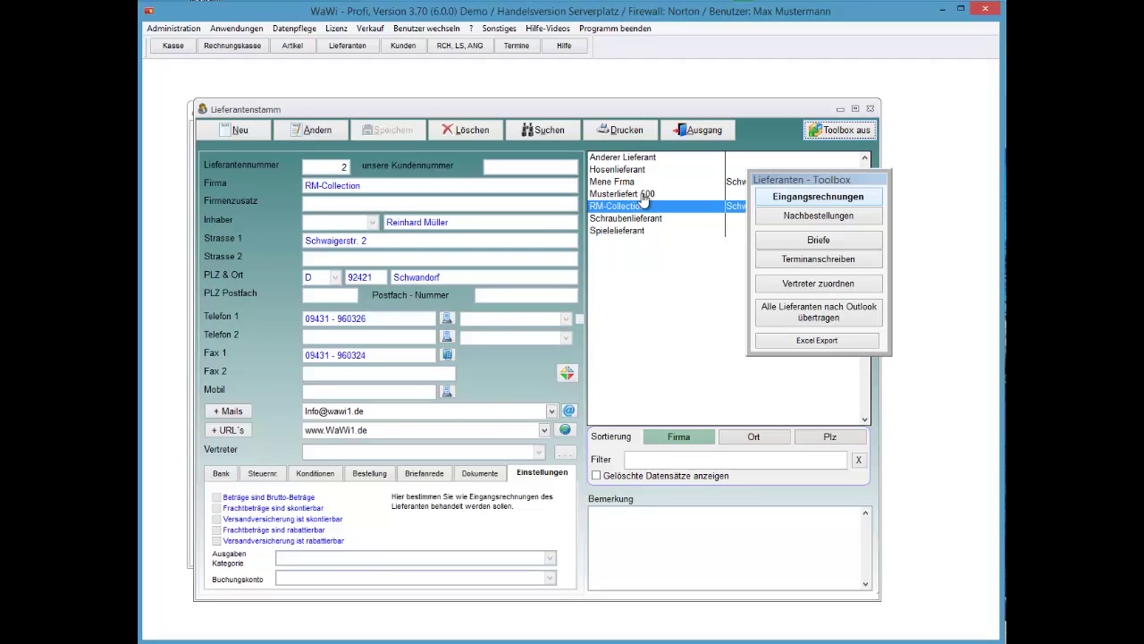
key(Return)
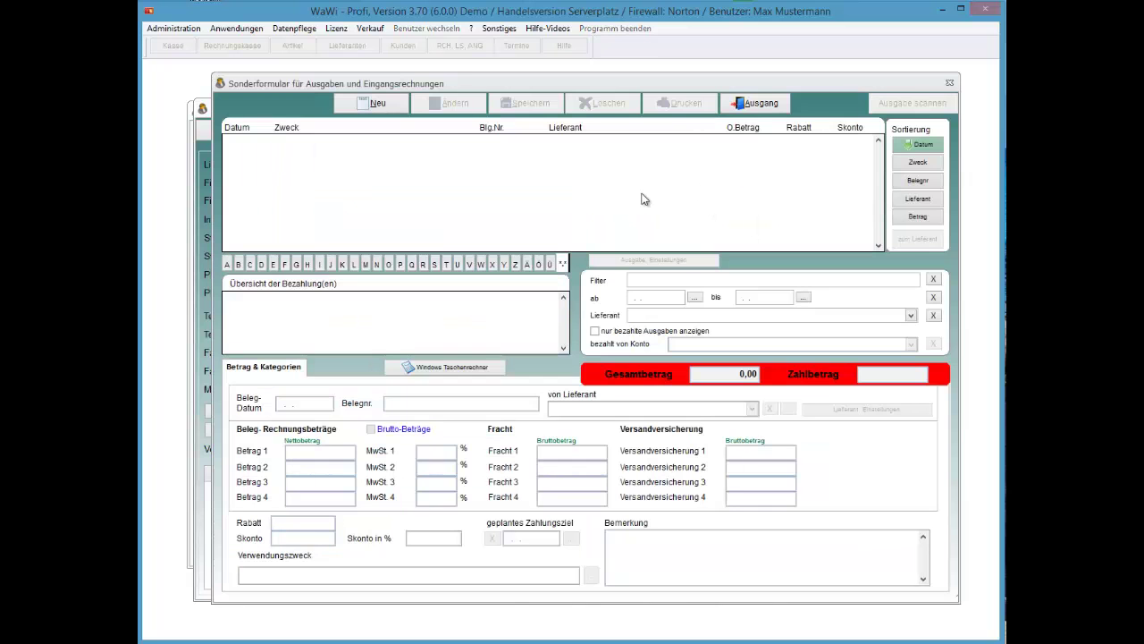
key(alt+a)
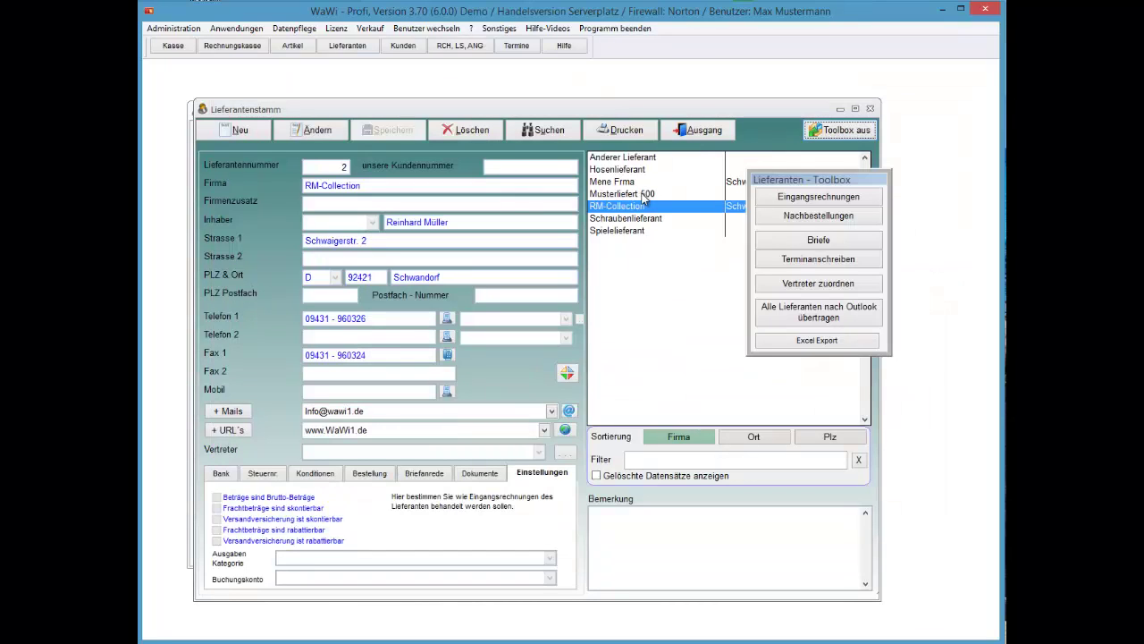
View the toolbox's Nachbestellungen reorders window and close it
key(Tab)
key(Return)
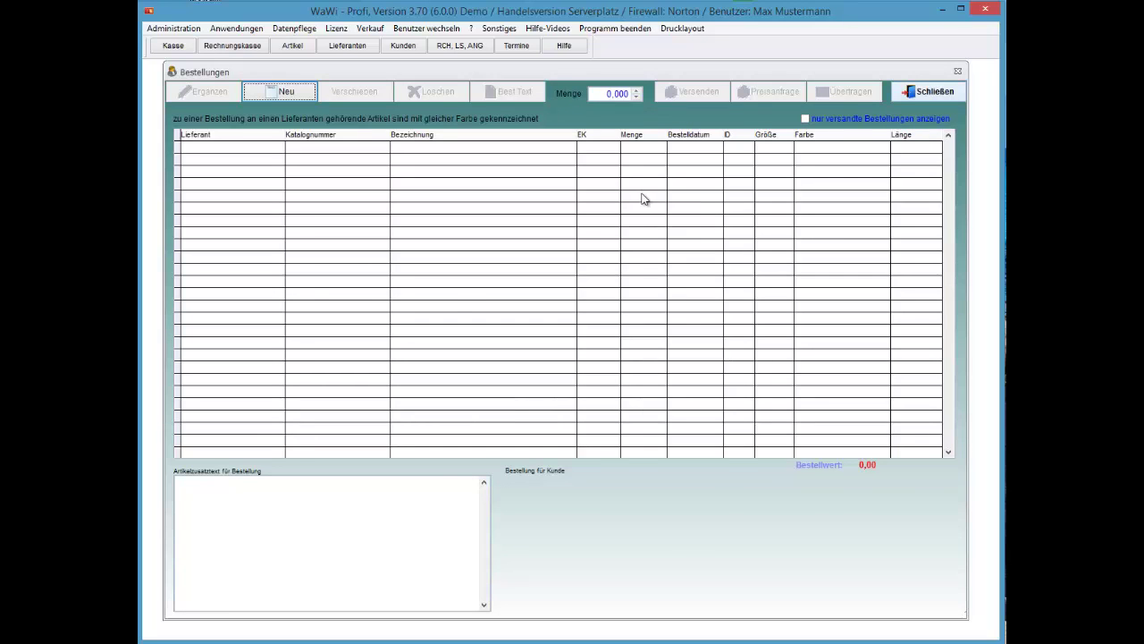
key(Escape)
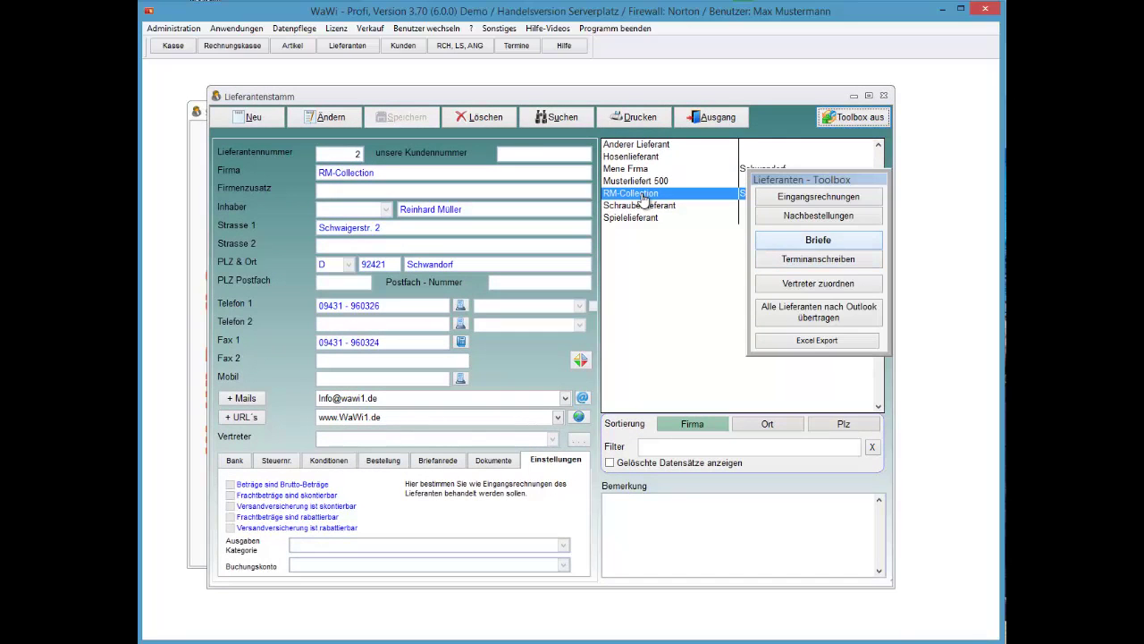
key(Return)
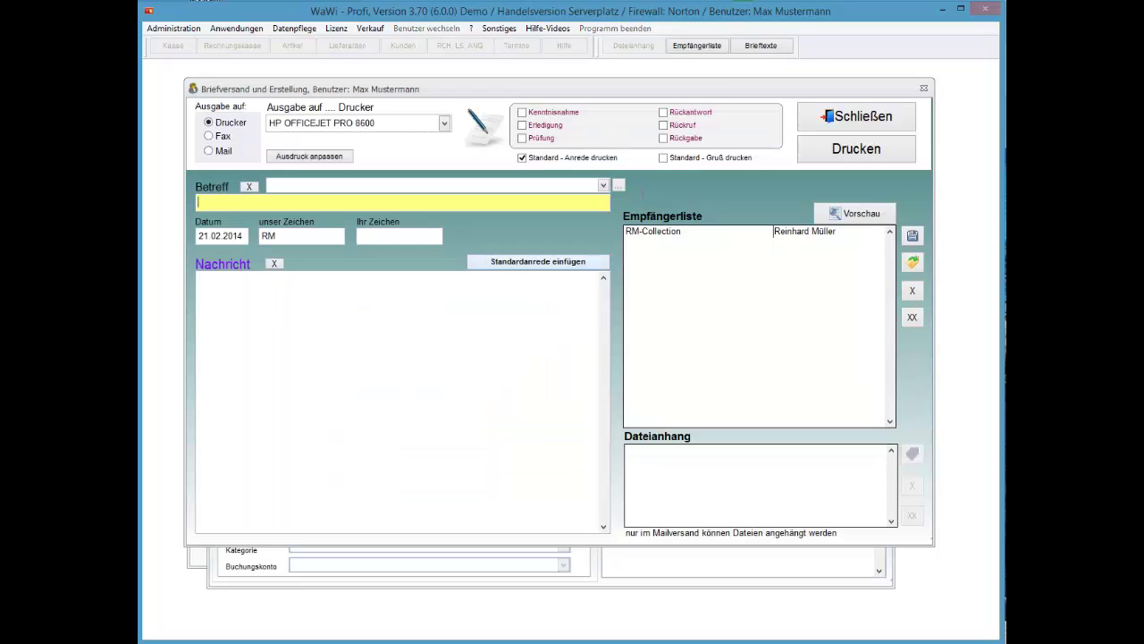
key(Escape)
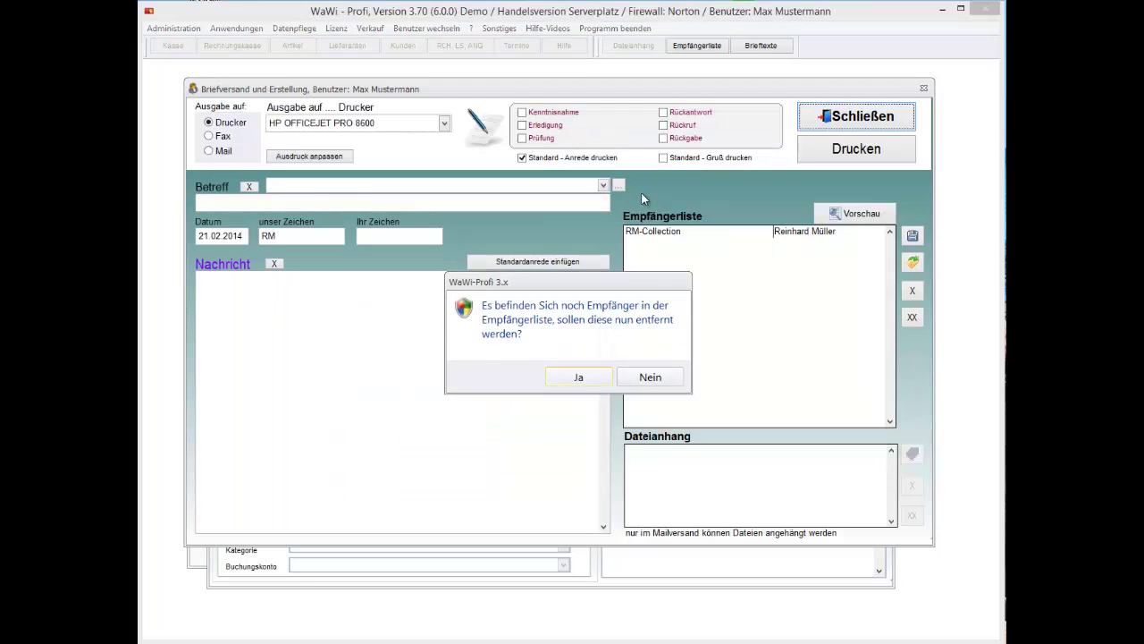
key(Tab)
key(Return)
key(Return)
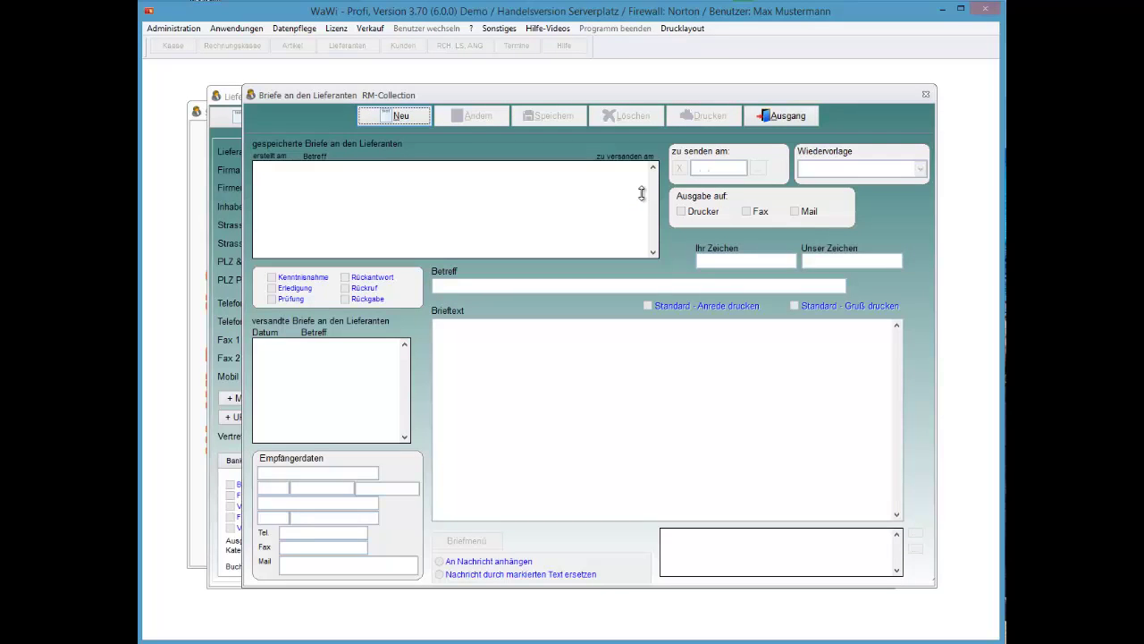
key(Escape)
key(shift+Tab)
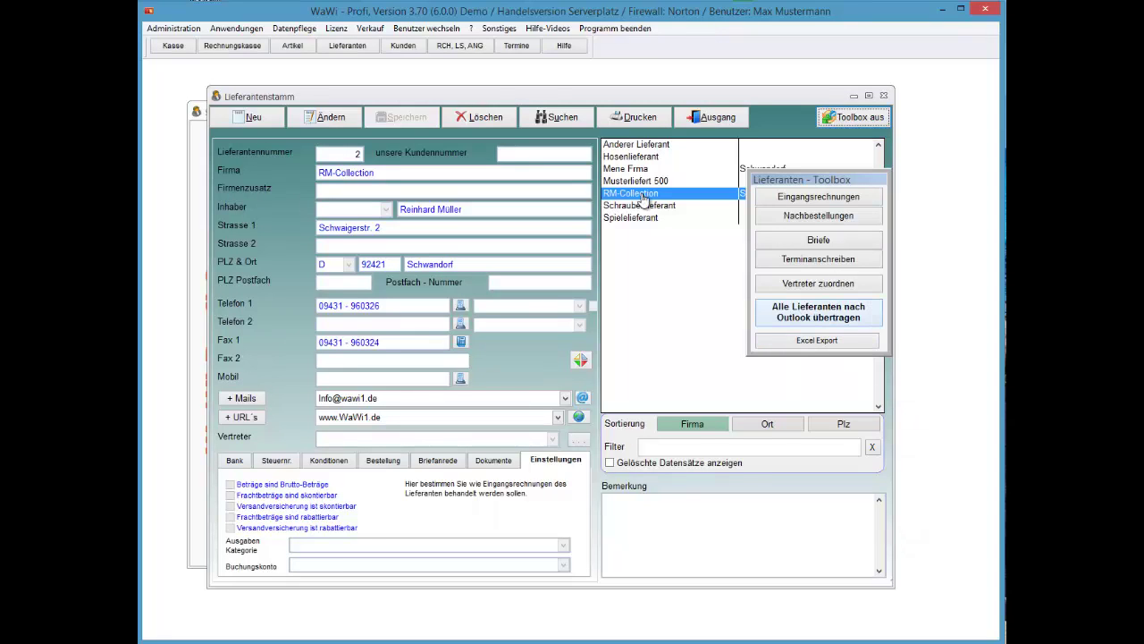
Move between the toolbox's sales-rep assignment and Outlook export functions
key(shift+Tab)
key(Tab)
key(Tab)
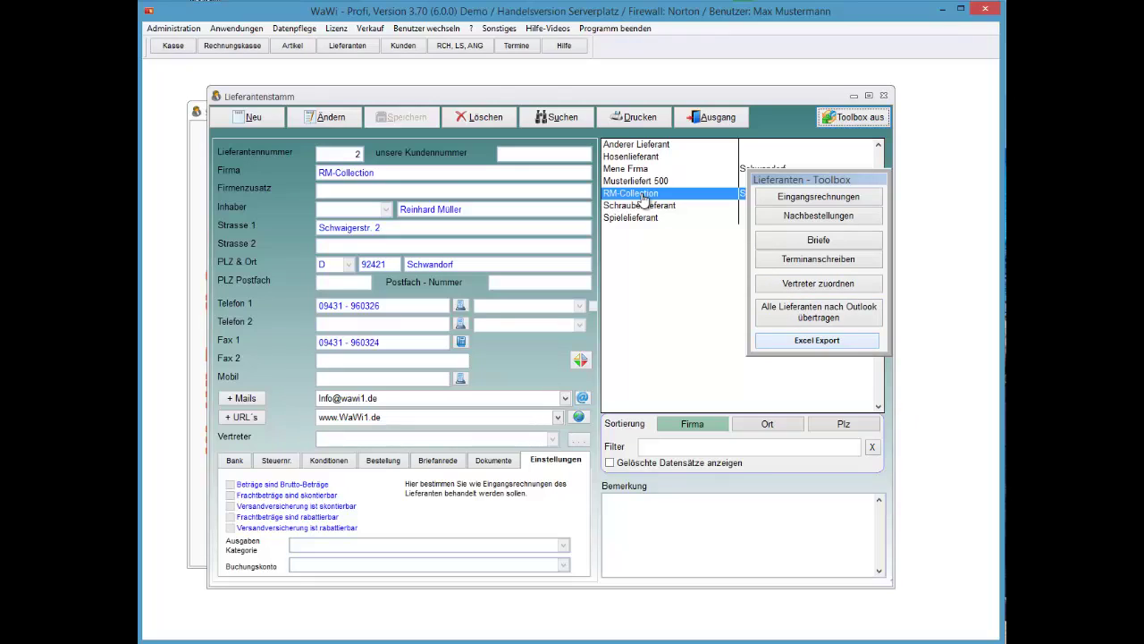